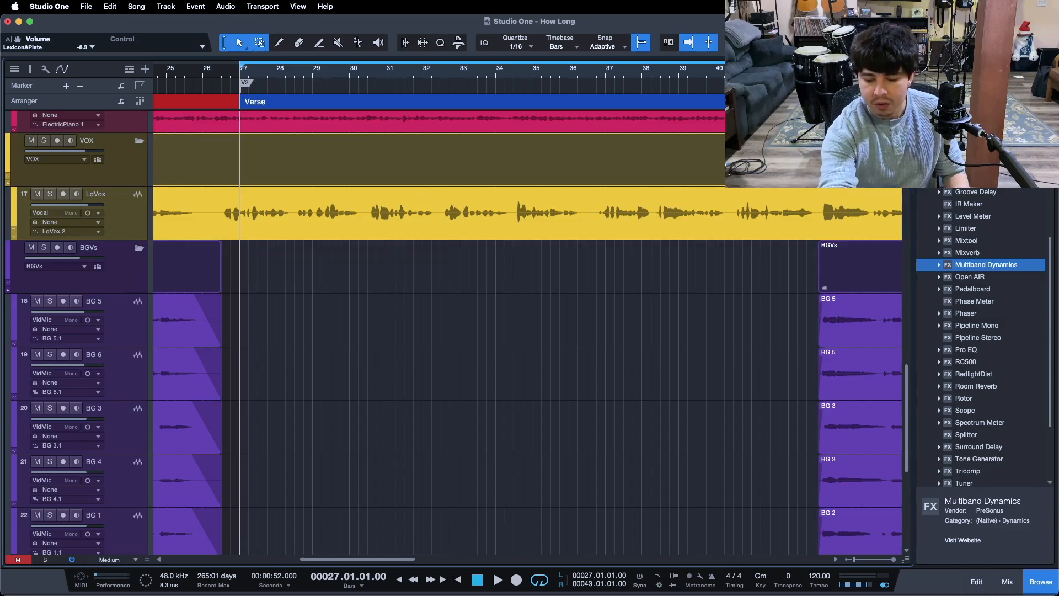
# Play the verse from bar 27 and show the mixer with the LdVox channel and the effect returns.
pyautogui.press('space')
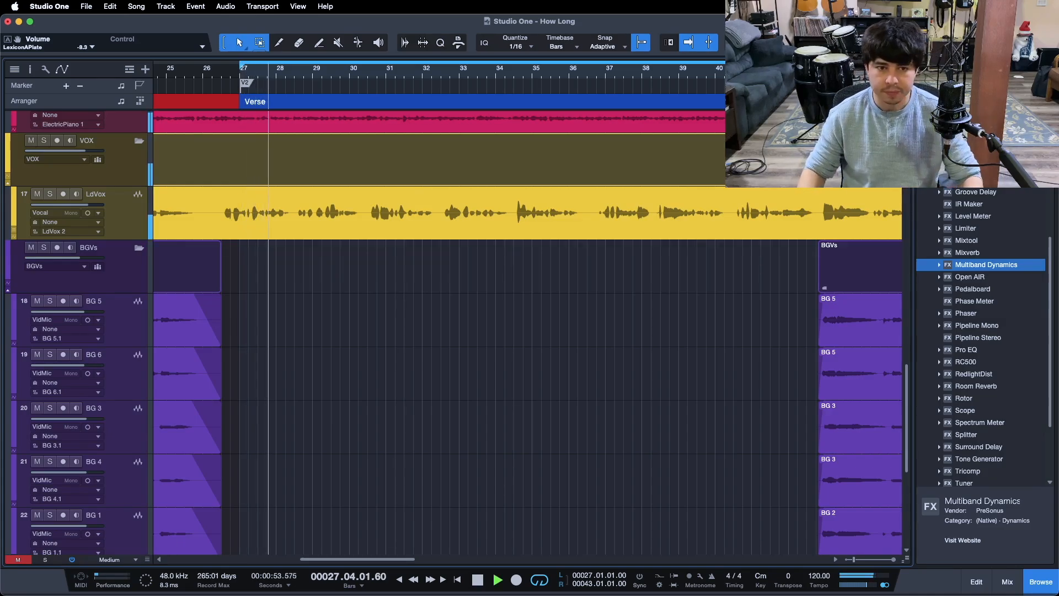
pyautogui.press('F3')
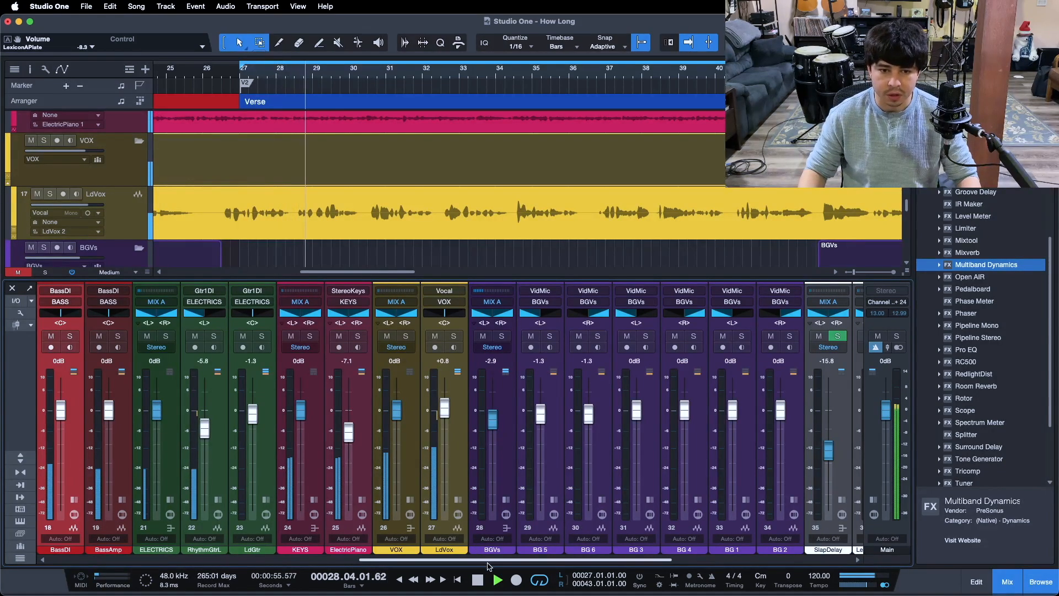
pyautogui.moveTo(486, 560); pyautogui.dragTo(459, 554)
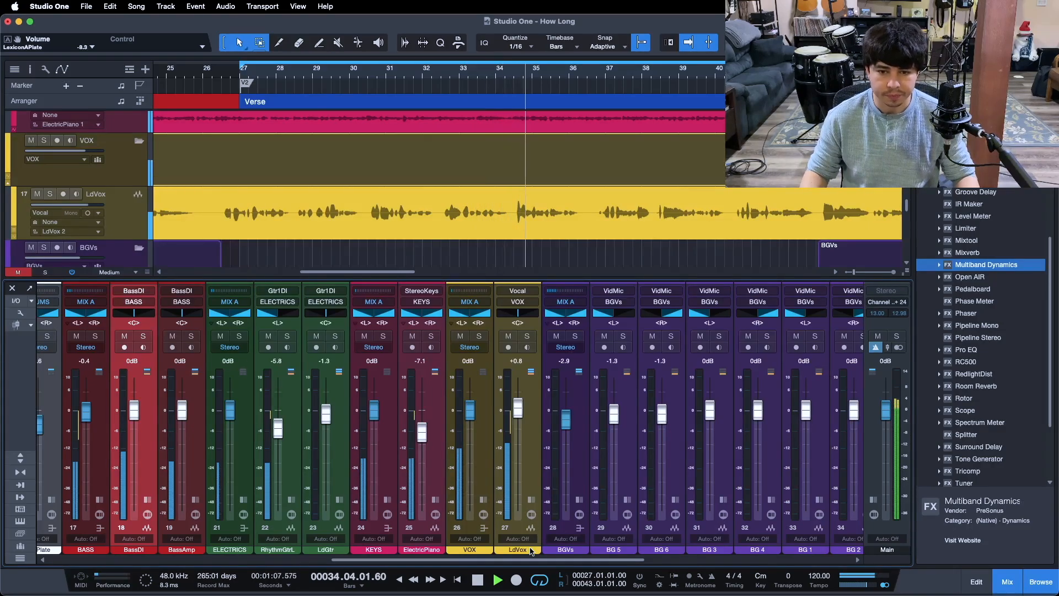
pyautogui.moveTo(543, 560); pyautogui.dragTo(631, 562)
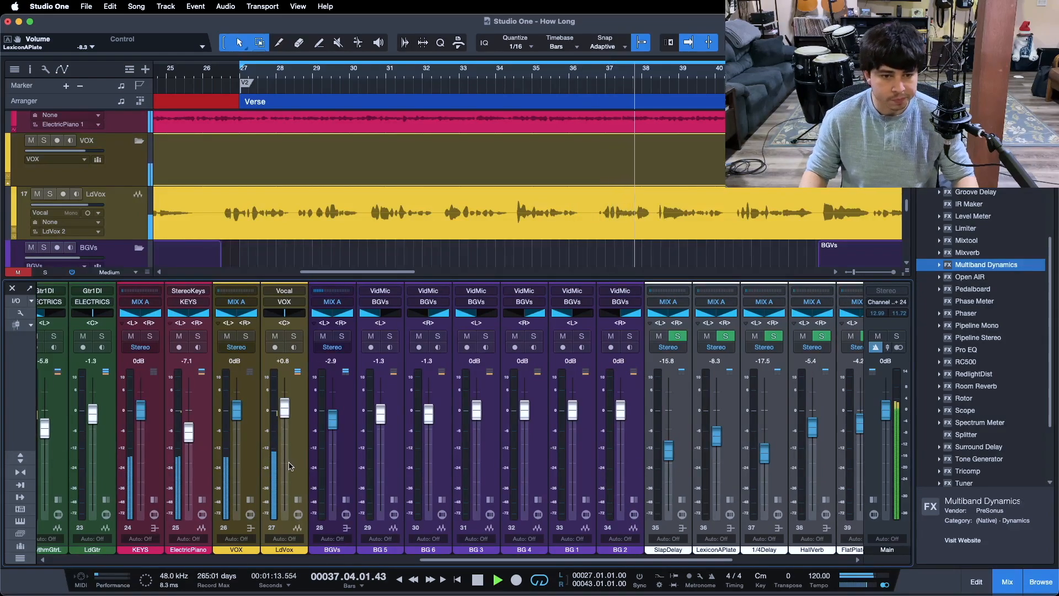
# Expand the LdVox channel to show its inserts and sends, stop playback and enable the LexiconAPlate send.
pyautogui.click(297, 500)
pyautogui.click(319, 397)
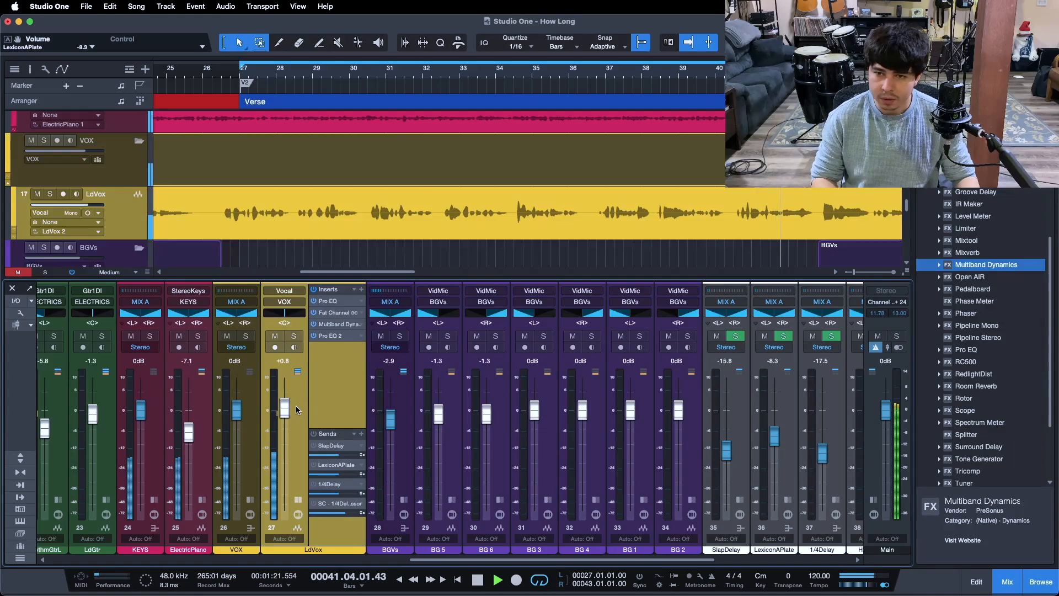
pyautogui.press('space')
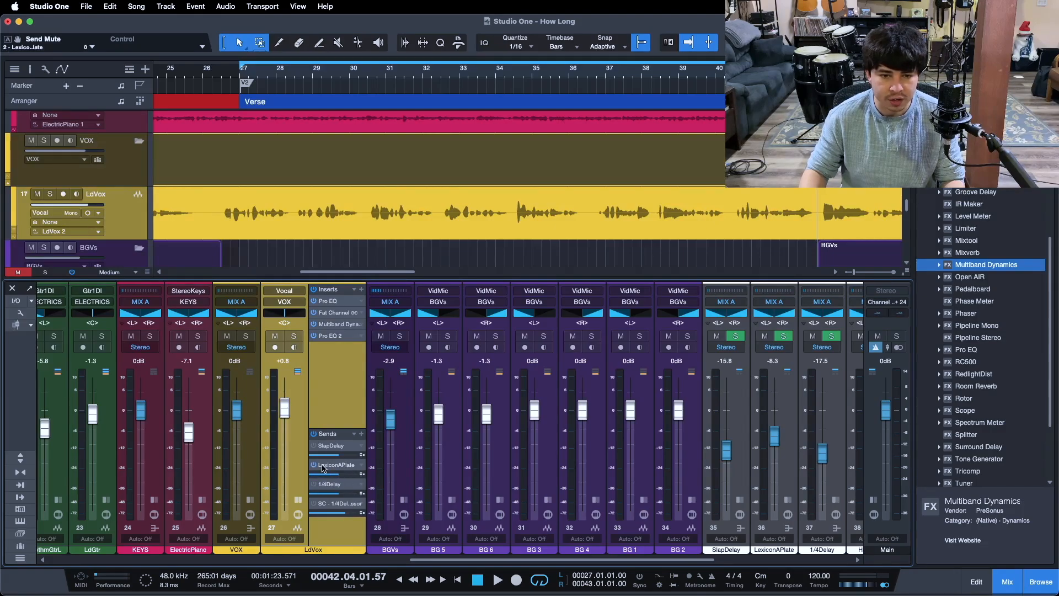
# Inspect the settings of the Open AIR reverb on the LexiconAPlate channel and close its window.
pyautogui.click(788, 501)
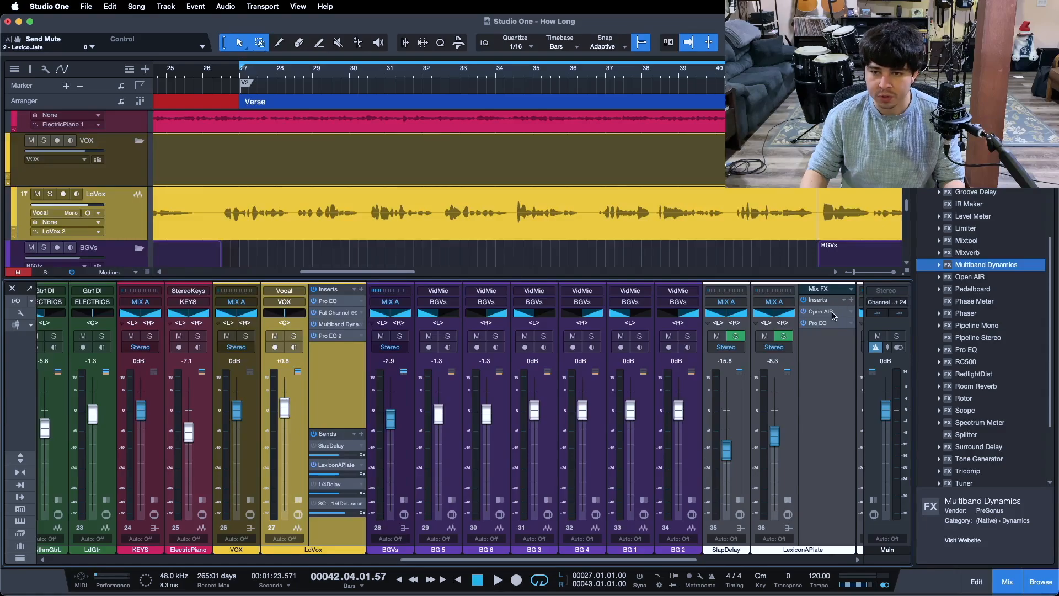
pyautogui.click(833, 314)
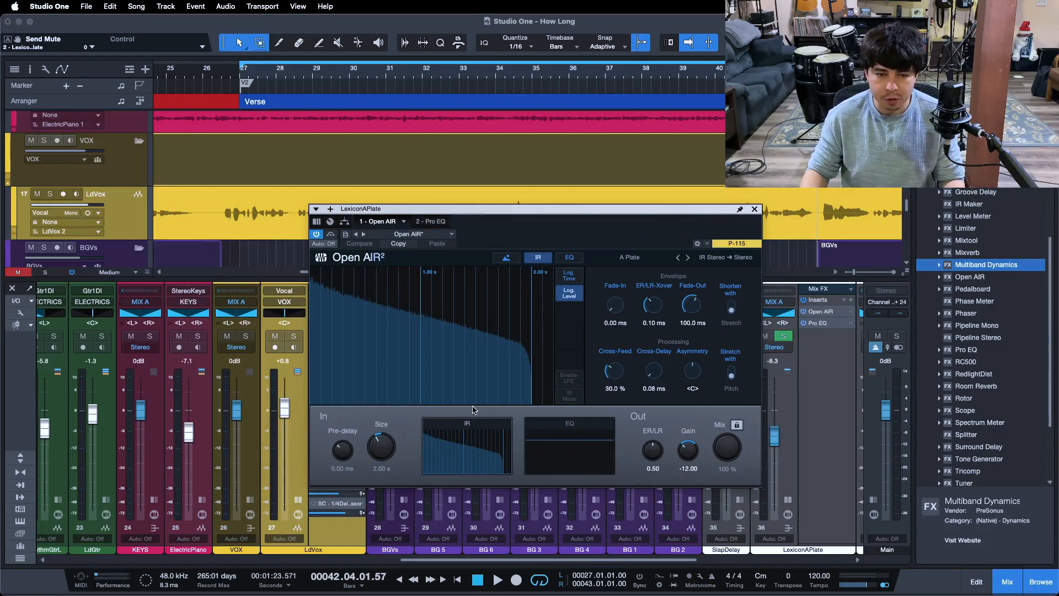
pyautogui.click(756, 209)
# Lower the LexiconAPlate fader all the way to -∞ and collapse its expanded channel view.
pyautogui.moveTo(774, 437); pyautogui.dragTo(772, 509)
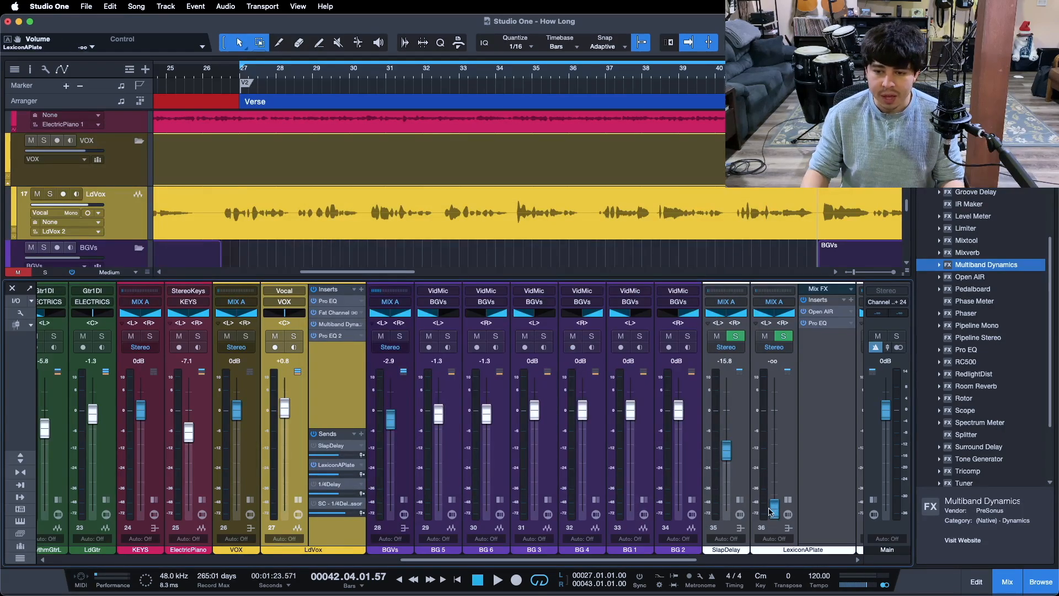
pyautogui.click(787, 500)
pyautogui.click(793, 455)
# Return the playhead to the start of the verse at bar 27 and save the song.
pyautogui.press('KP_1')
pyautogui.press('super+s')
pyautogui.click(333, 388)
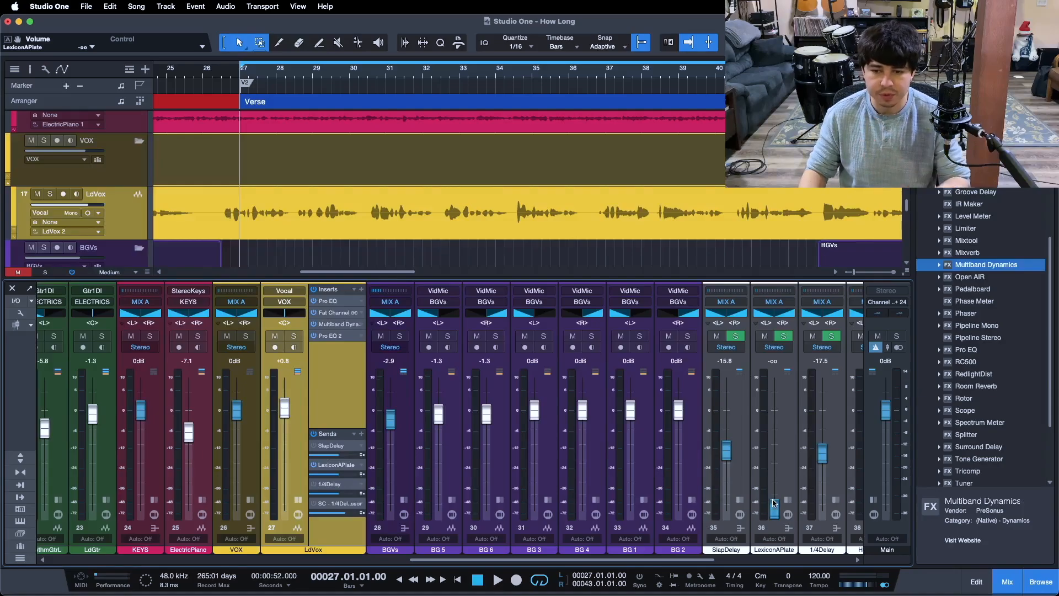
pyautogui.moveTo(773, 503); pyautogui.dragTo(751, 589)
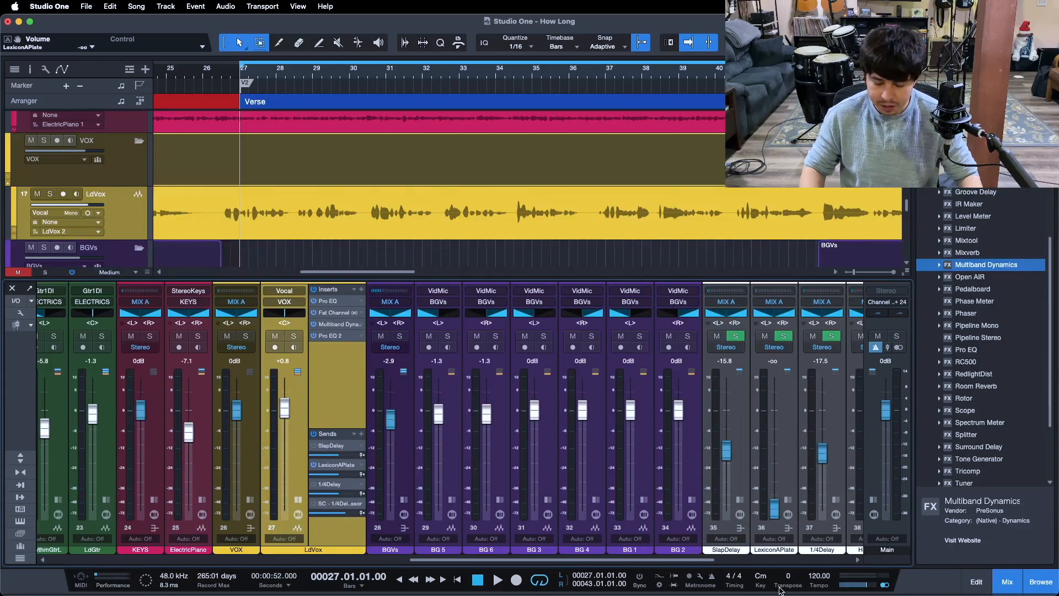
# Play the verse and gradually raise the LexiconAPlate fader from silence to -8.3 dB.
pyautogui.press('space')
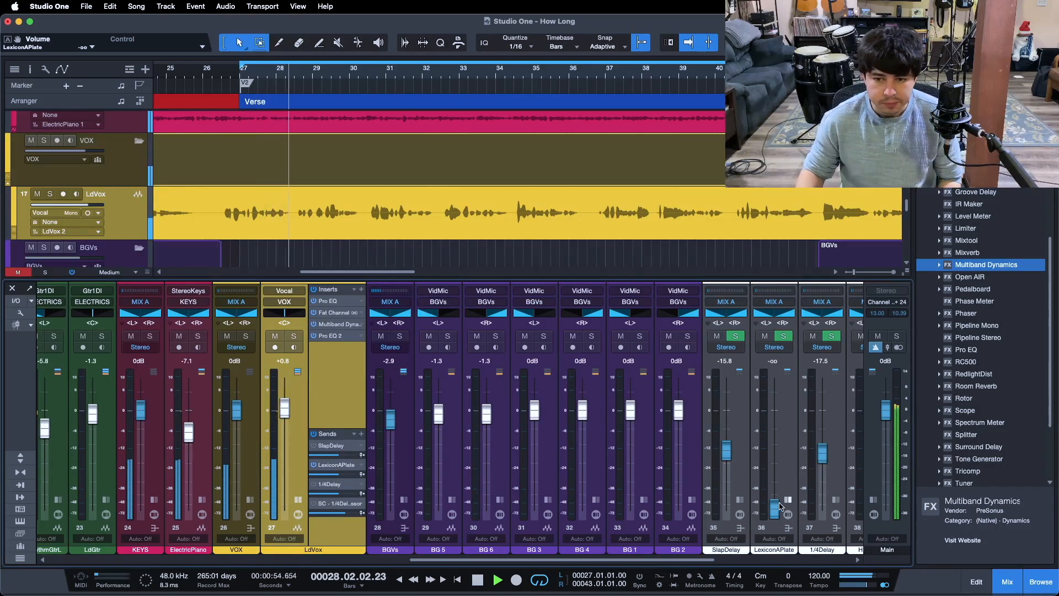
pyautogui.moveTo(774, 507); pyautogui.dragTo(777, 486)
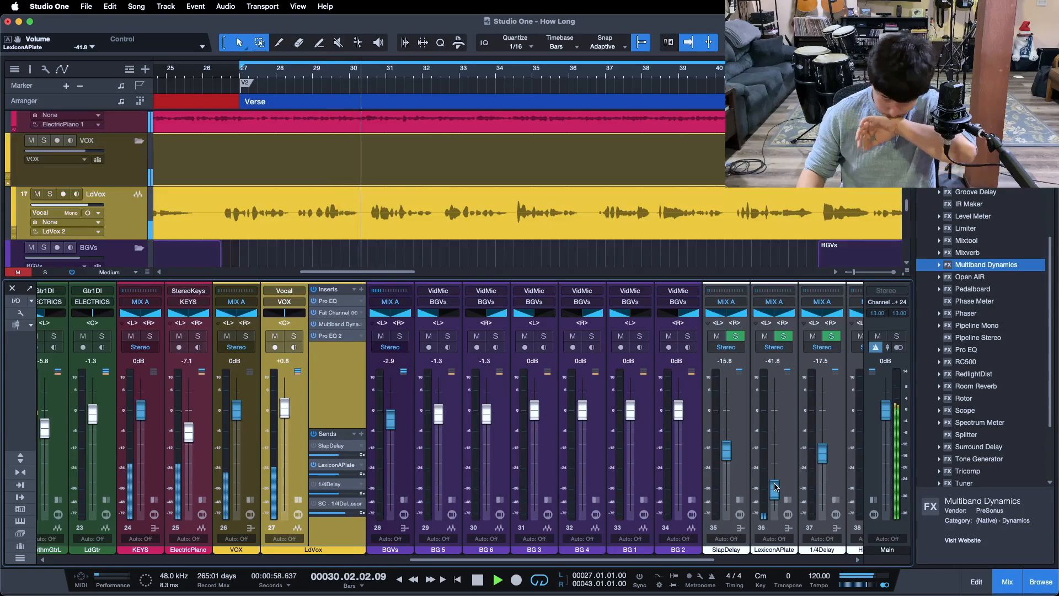
pyautogui.moveTo(774, 498); pyautogui.dragTo(774, 487)
pyautogui.scroll(6, 774, 488)
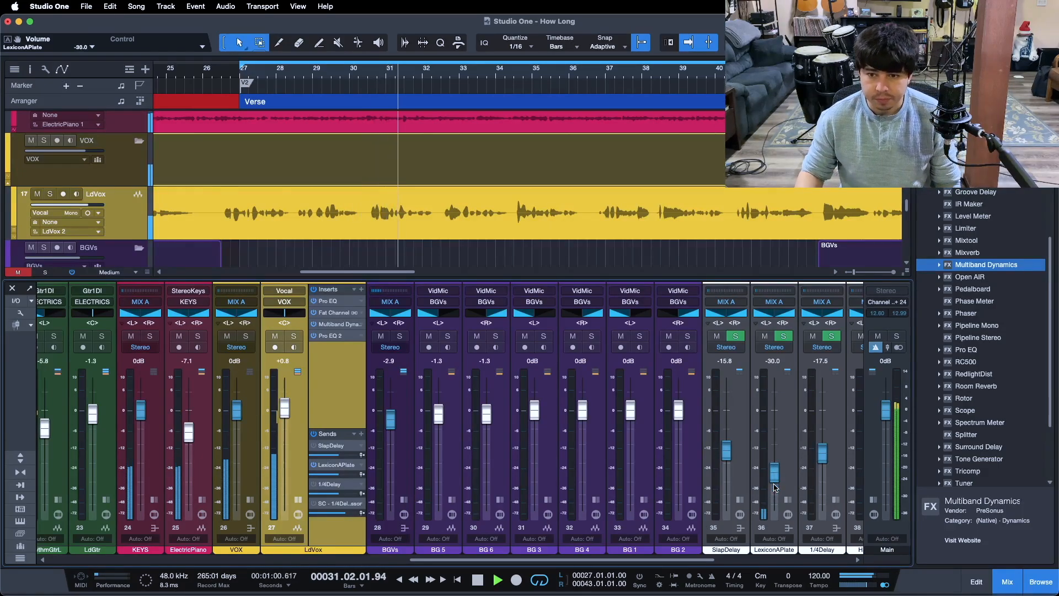
pyautogui.scroll(5, 775, 487)
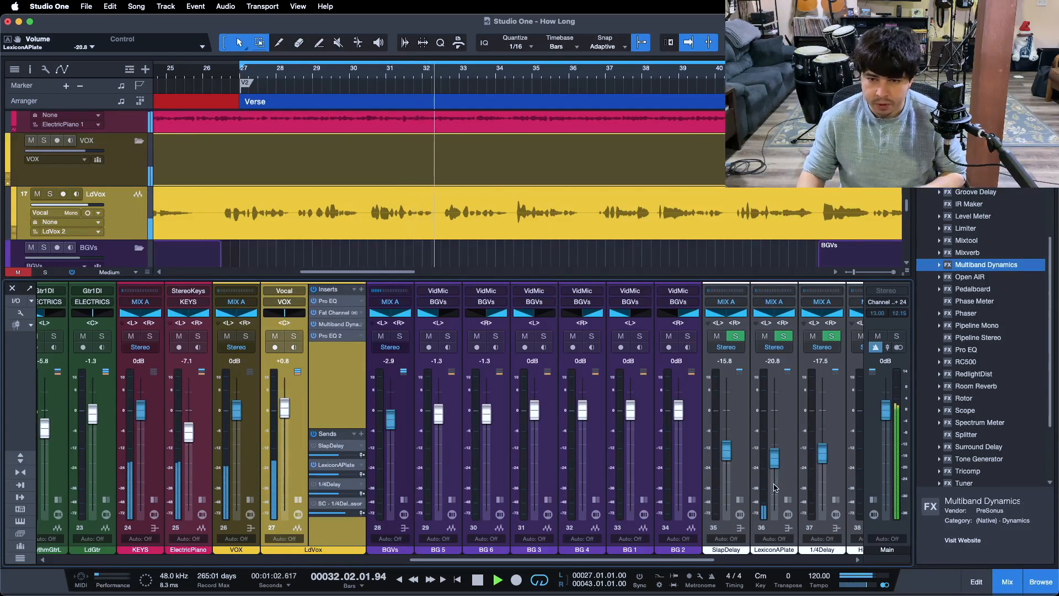
pyautogui.scroll(2, 774, 488)
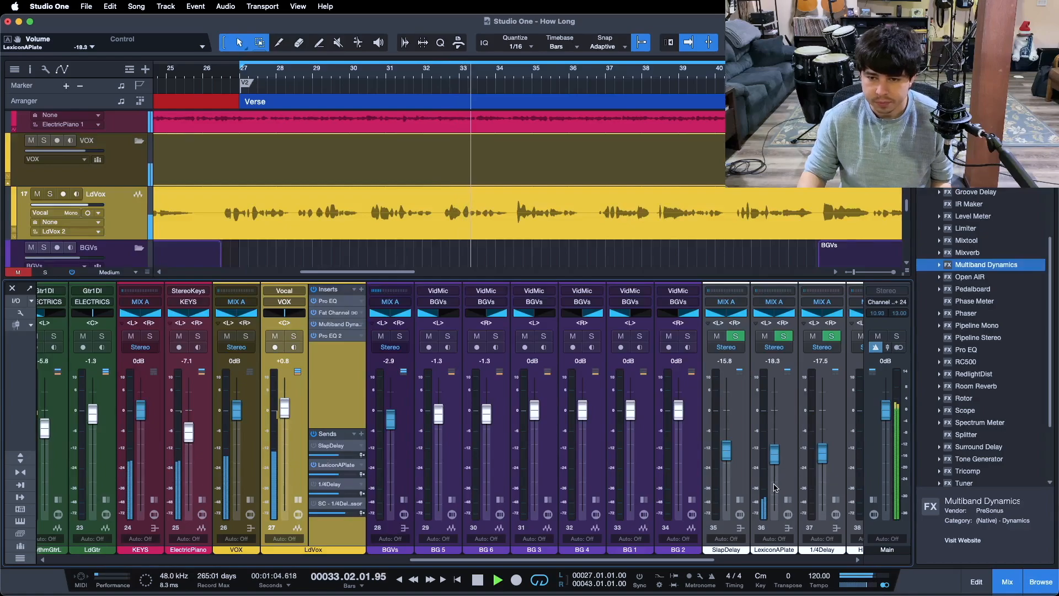
pyautogui.scroll(6, 774, 487)
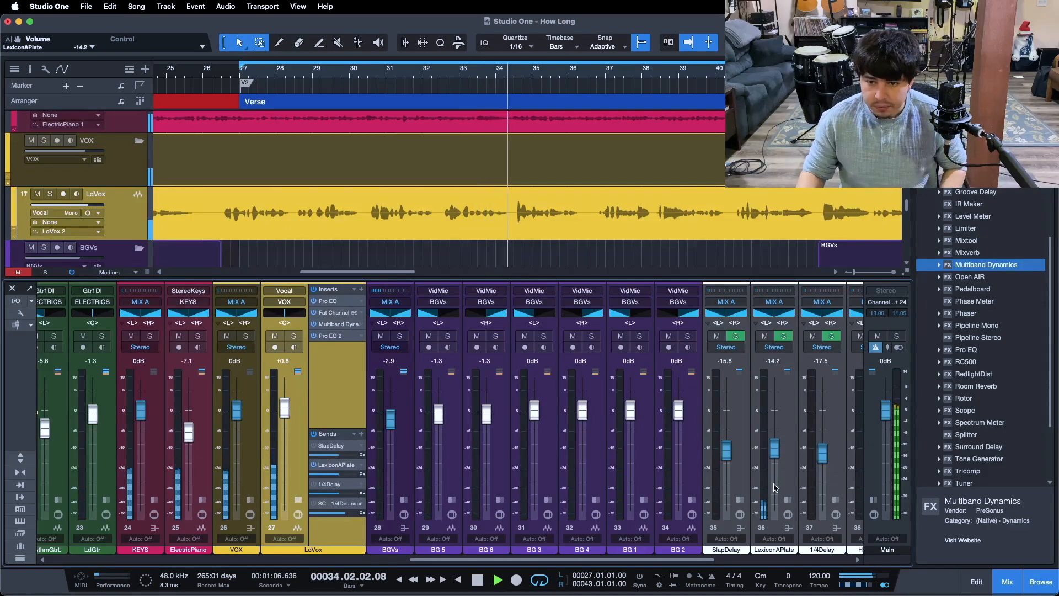
pyautogui.scroll(3, 774, 487)
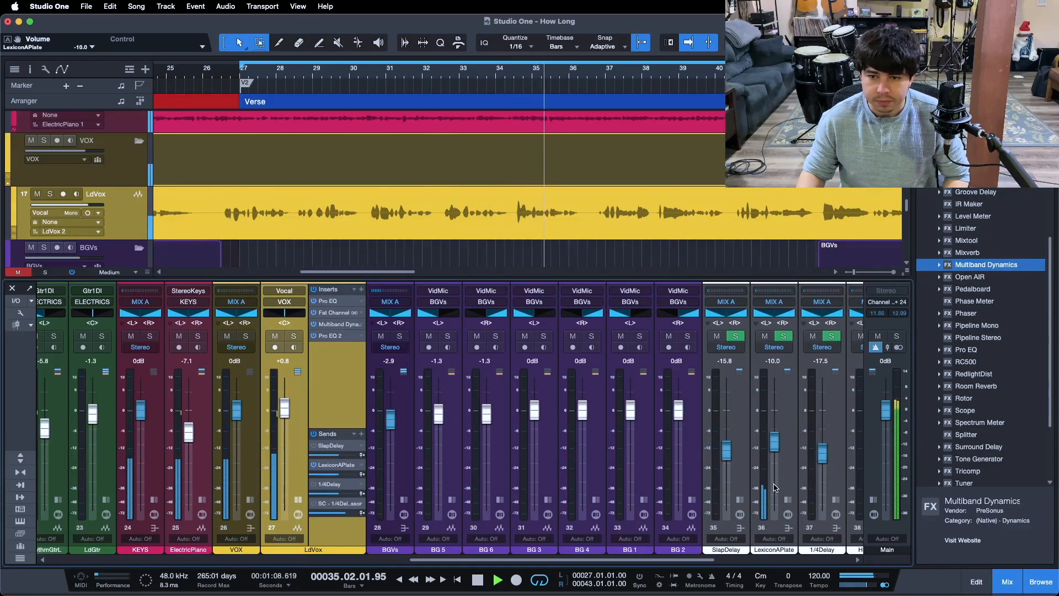
pyautogui.scroll(1, 775, 487)
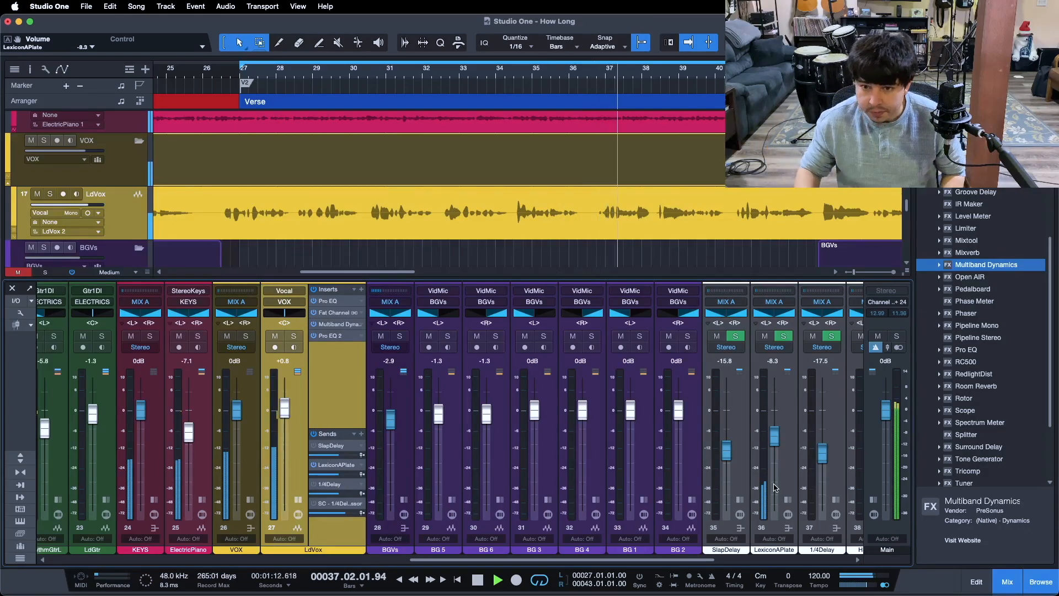
# Raise the LexiconAPlate fader in small increments to -5.0 dB while the full mix loops.
pyautogui.scroll(1, 774, 445)
pyautogui.scroll(1, 773, 444)
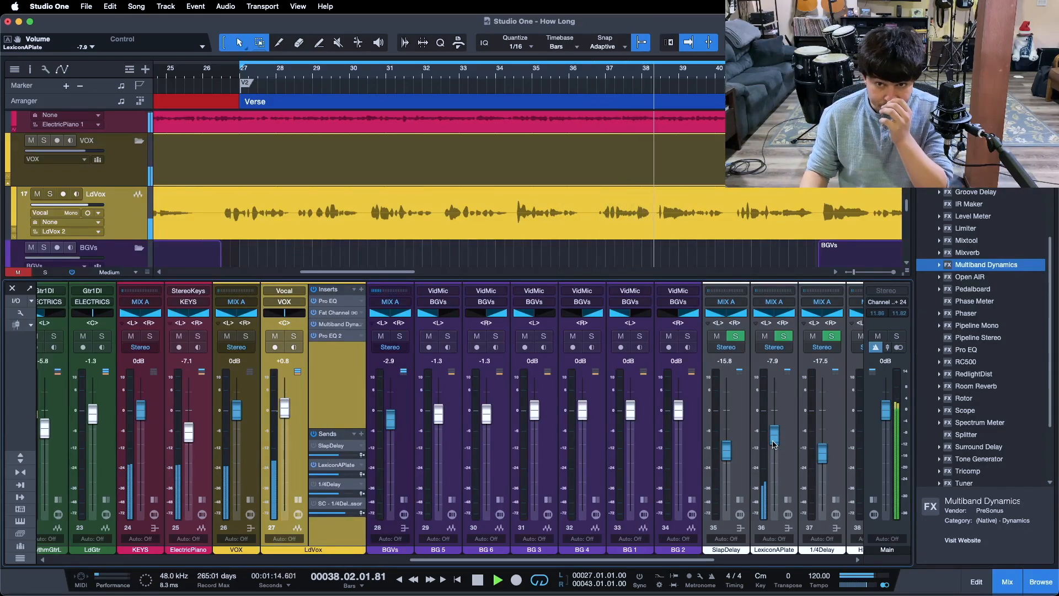
pyautogui.scroll(1, 773, 445)
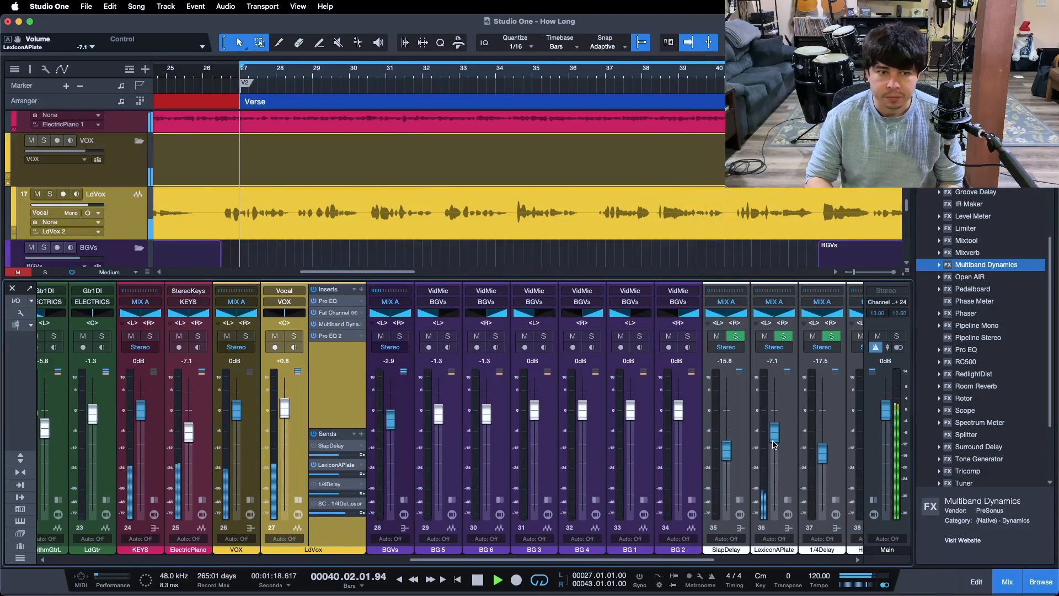
pyautogui.scroll(1, 774, 444)
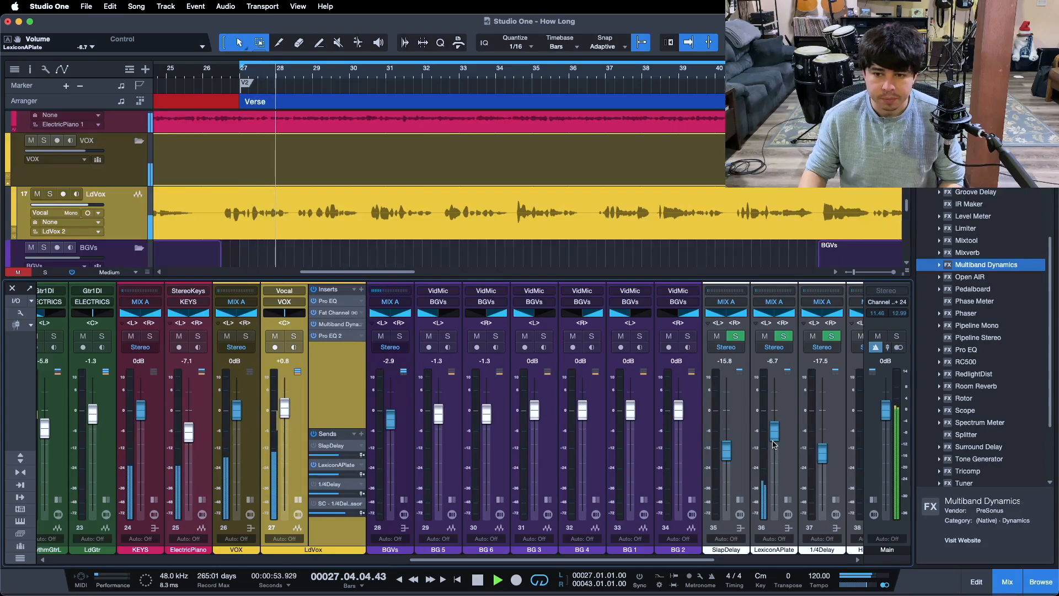
pyautogui.scroll(1, 773, 444)
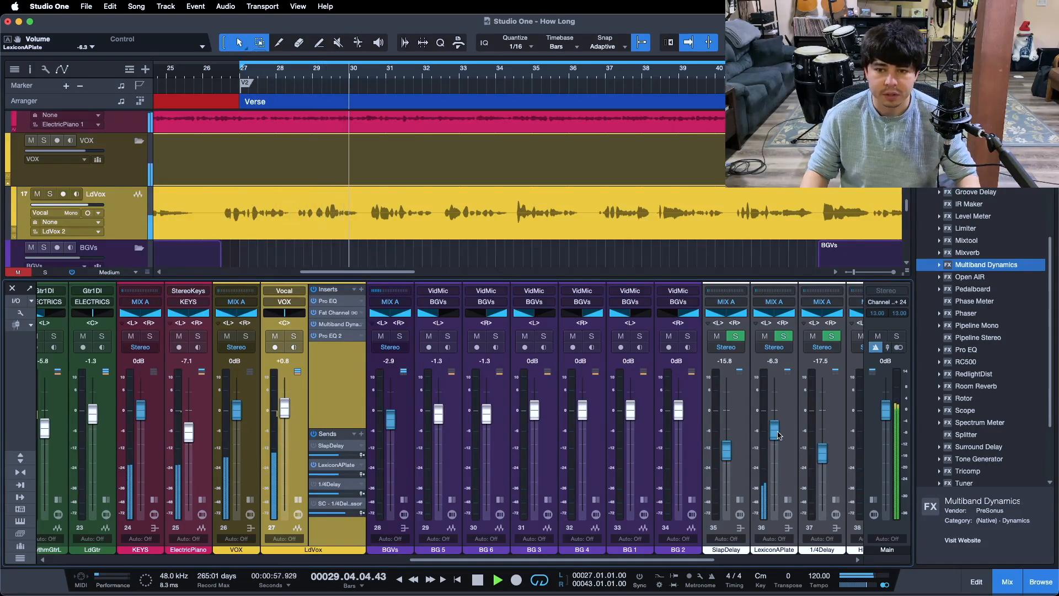
pyautogui.scroll(1, 774, 429)
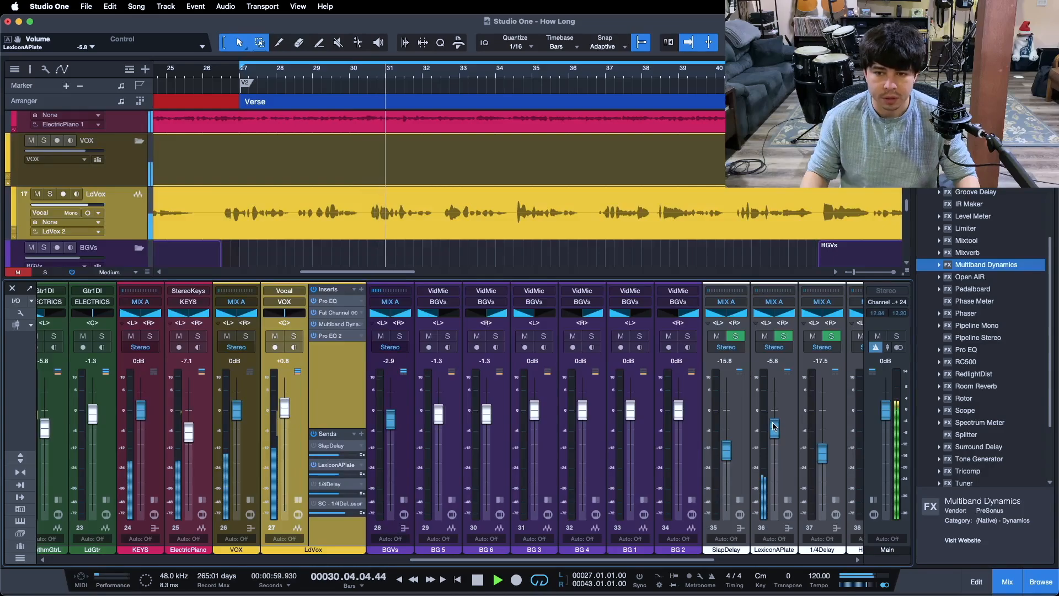
pyautogui.scroll(1, 774, 423)
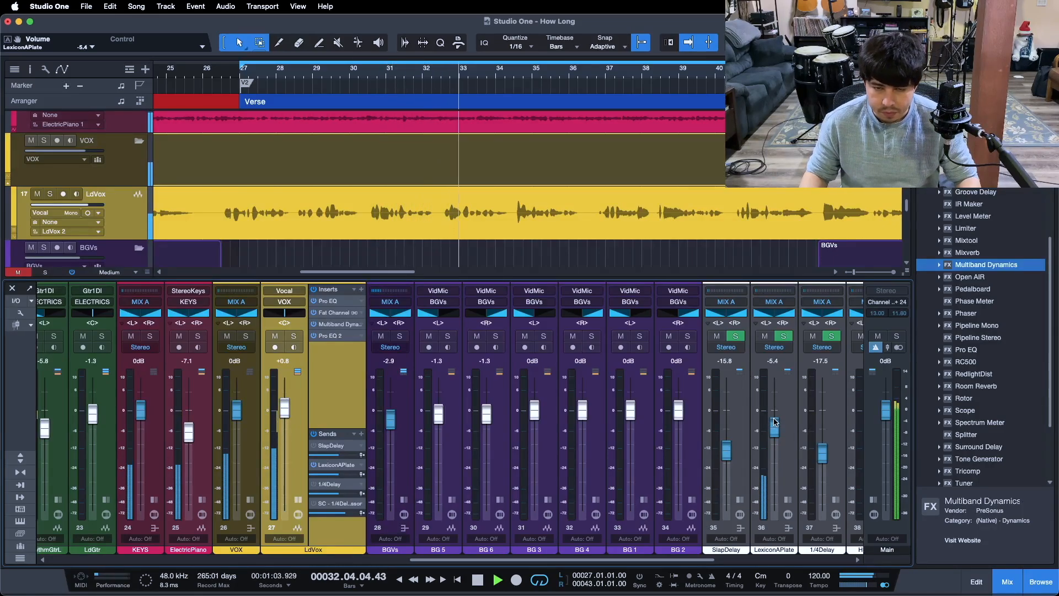
pyautogui.scroll(1, 786, 423)
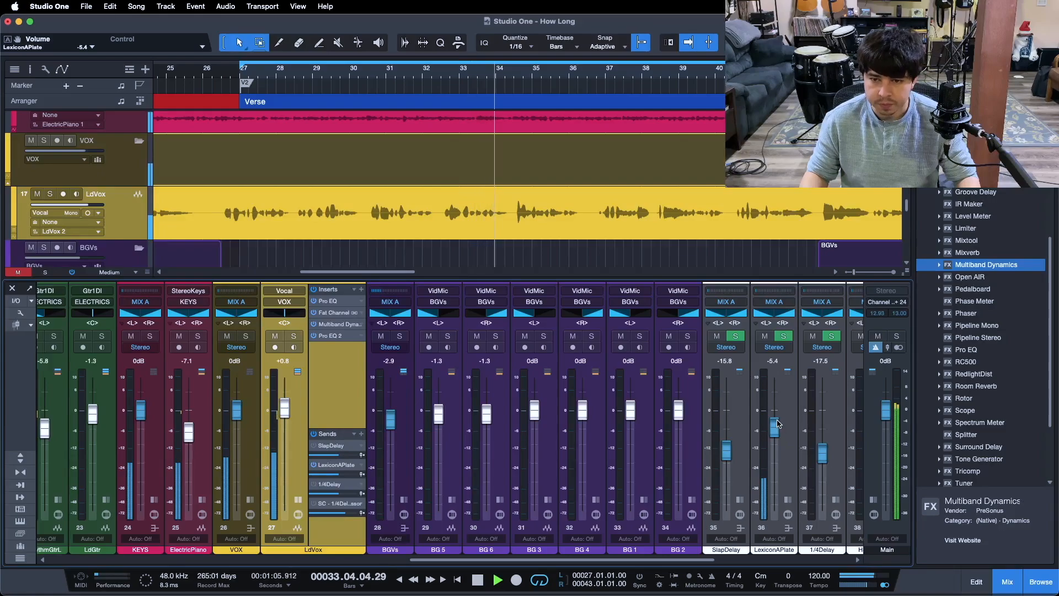
# Solo the LdVox channel, stop playback and return the playhead to the verse start.
pyautogui.click(290, 336)
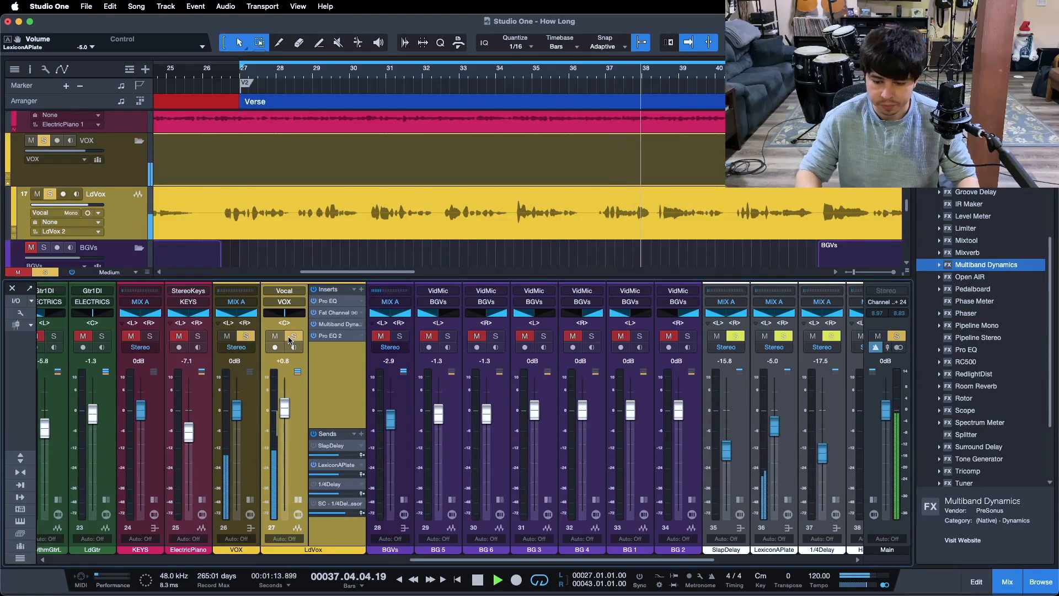
pyautogui.press('space')
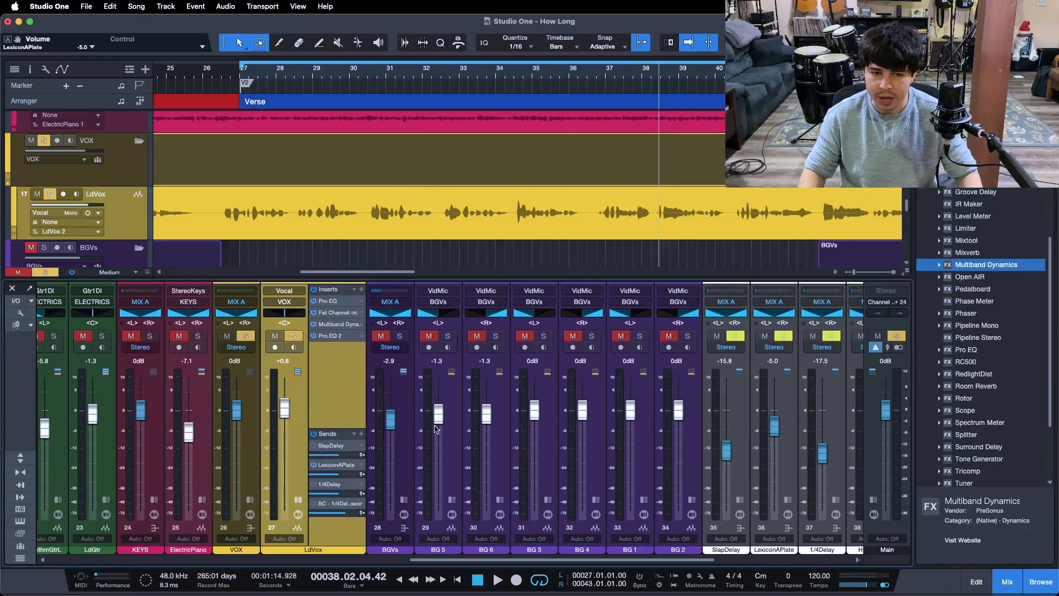
pyautogui.press('KP_1')
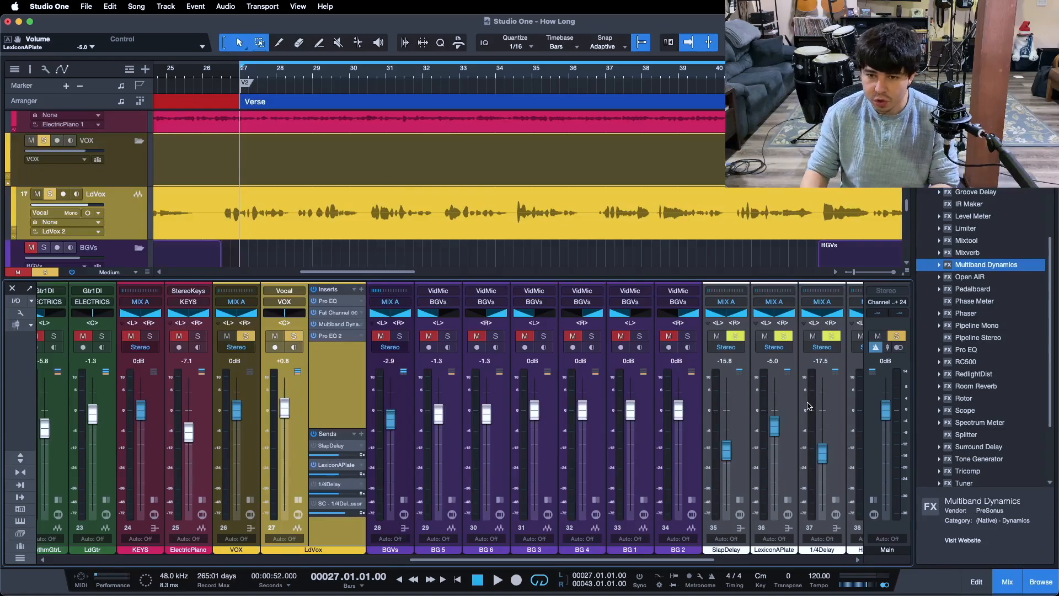
# Play the soloed lead vocal, raise the LexiconAPlate fader to -3.8 dB and stop playback.
pyautogui.press('space')
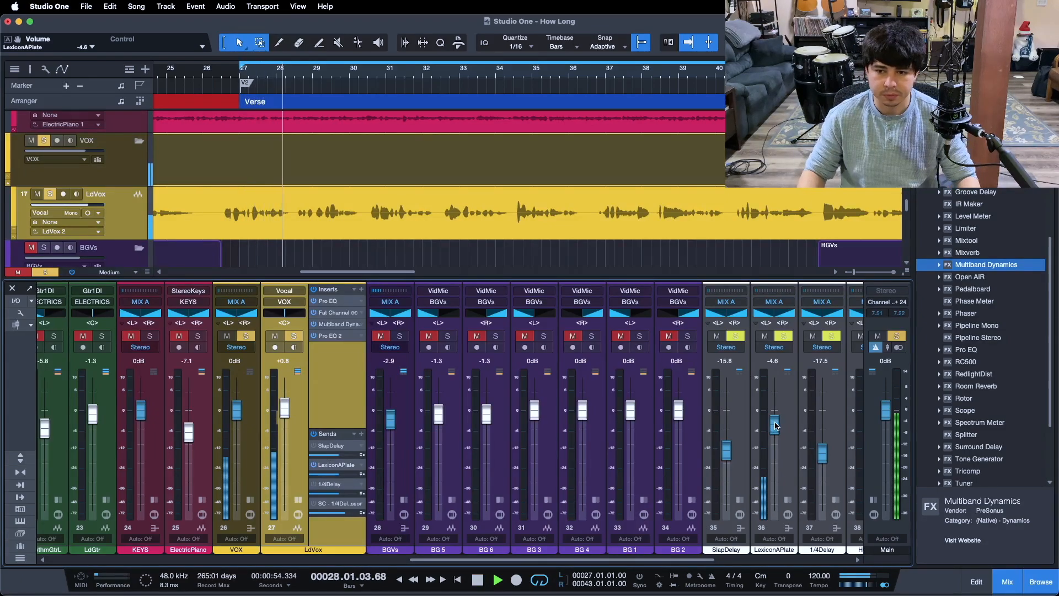
pyautogui.scroll(2, 774, 426)
pyautogui.scroll(1, 774, 425)
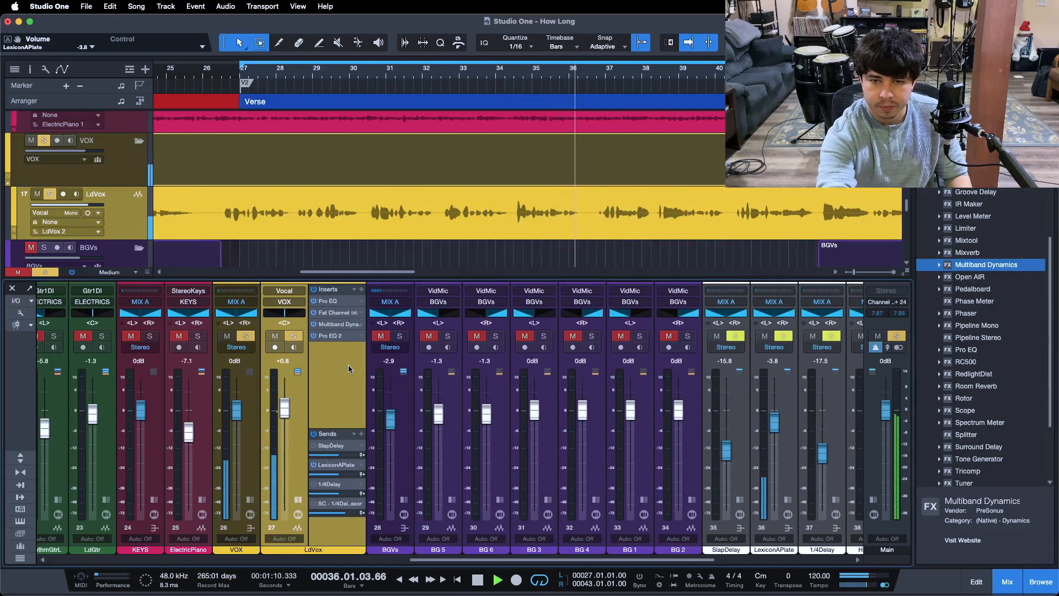
pyautogui.press('space')
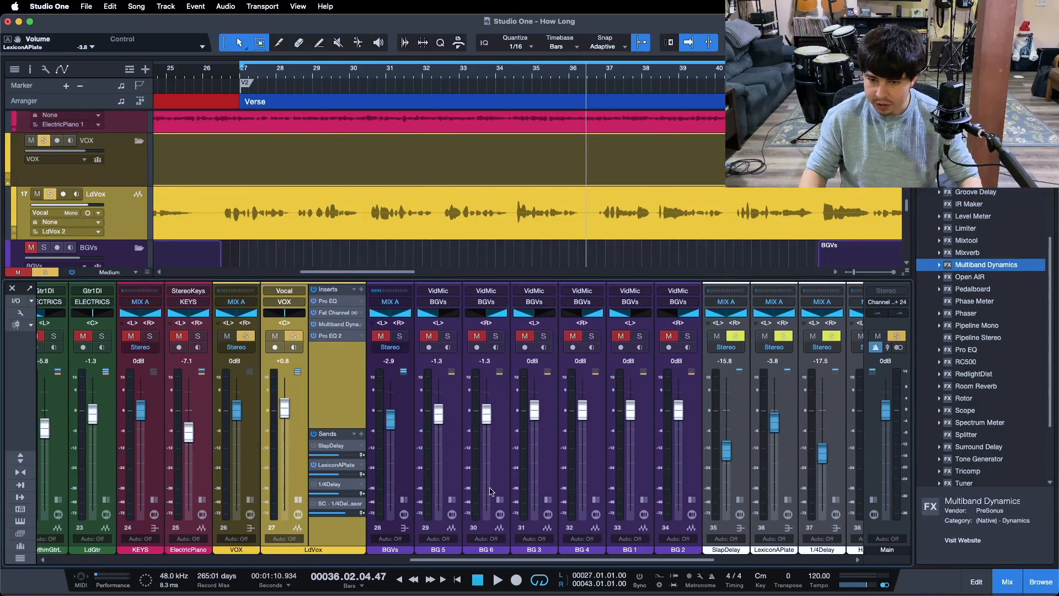
# Open the Open AIR reverb on the LexiconAPlate channel, set its pre-delay to 151.5 ms and close the plug-in window.
pyautogui.click(787, 499)
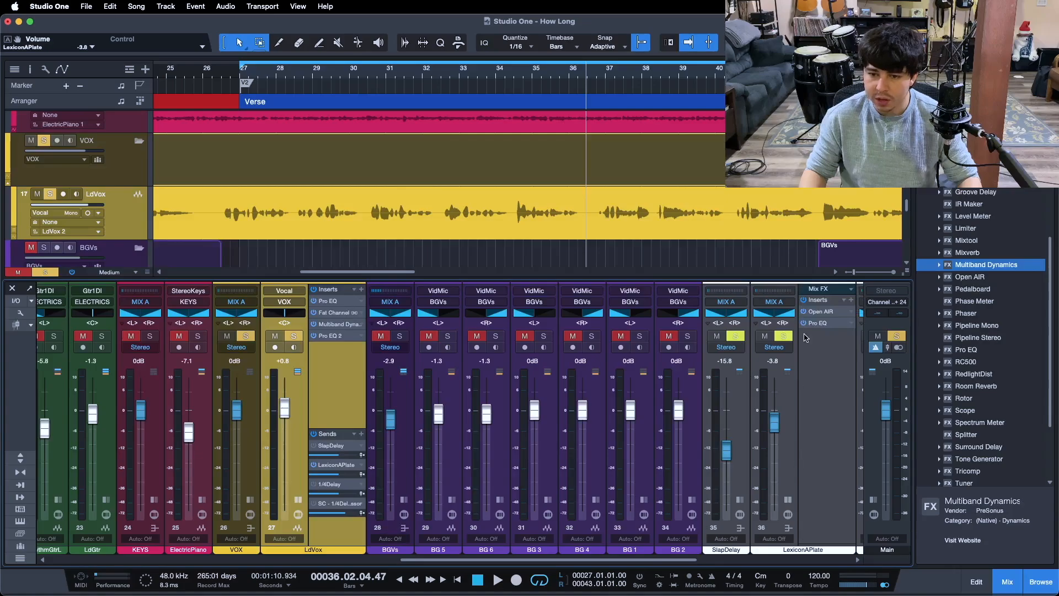
pyautogui.doubleClick(821, 311)
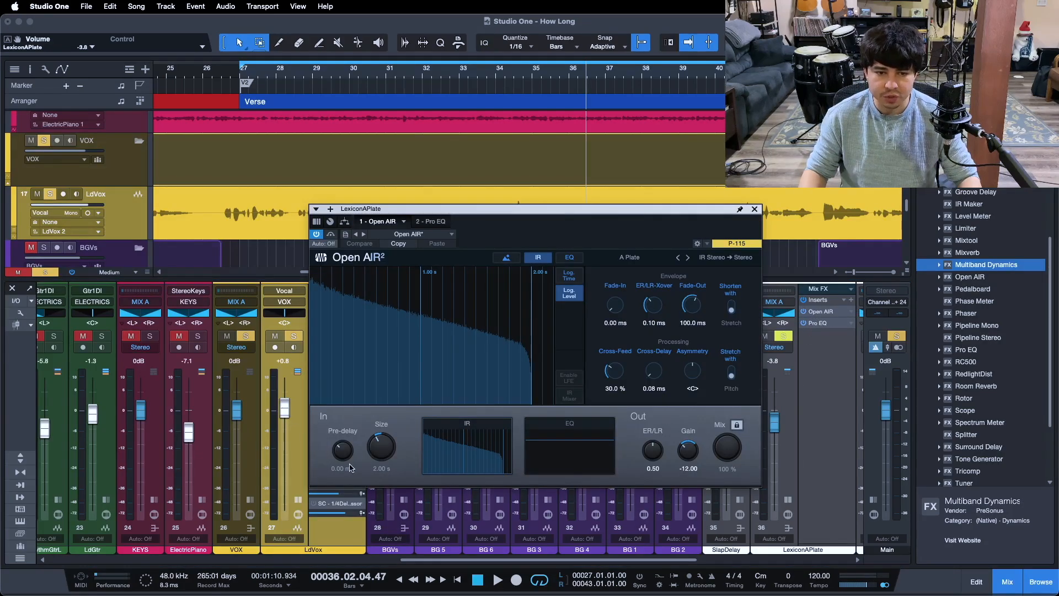
pyautogui.moveTo(554, 241); pyautogui.dragTo(517, 242)
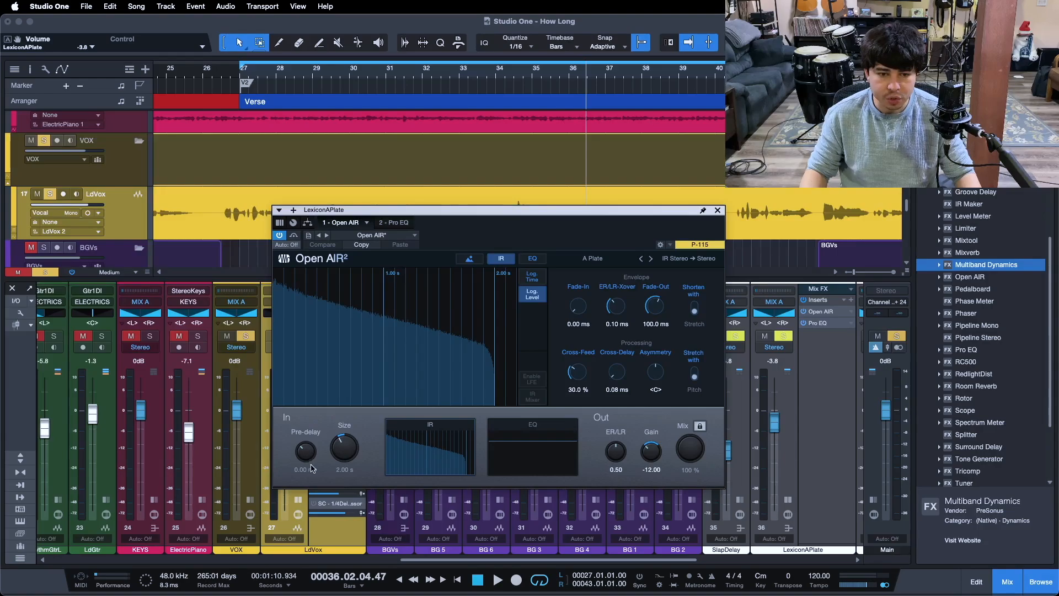
pyautogui.scroll(10, 307, 452)
pyautogui.scroll(8, 307, 452)
pyautogui.scroll(10, 307, 457)
pyautogui.scroll(4, 307, 457)
pyautogui.scroll(1, 307, 457)
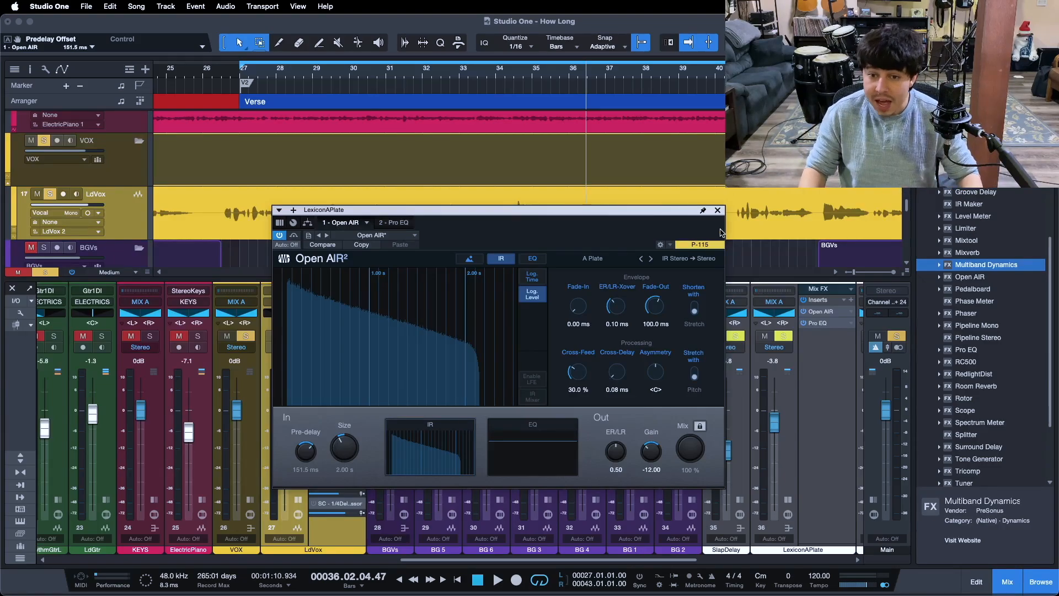
pyautogui.click(716, 210)
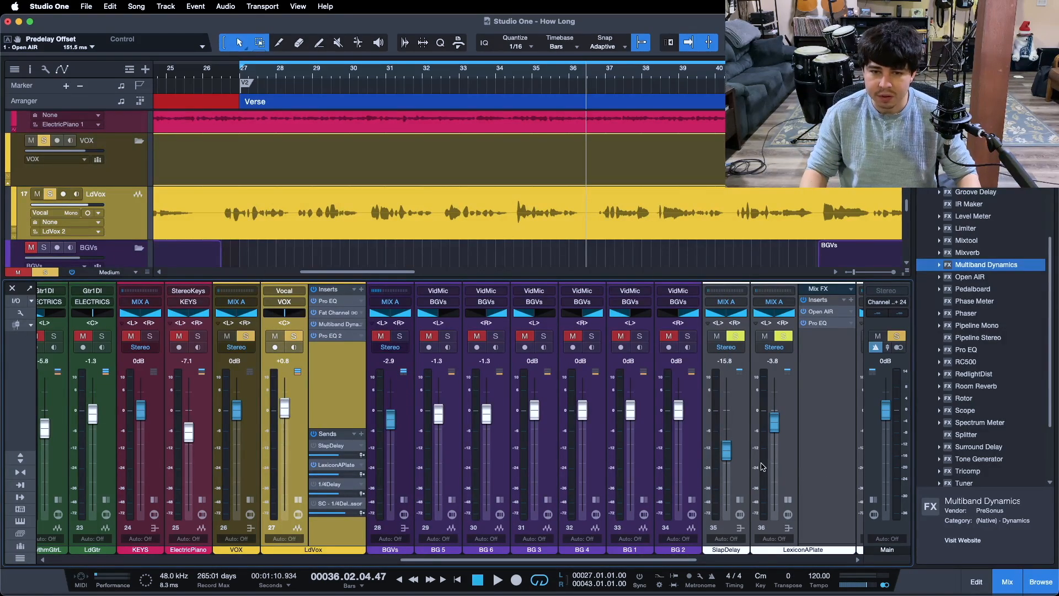
# Audition the soloed LdVox channel with the plate reverb from the verse start, then stop playback.
pyautogui.hotkey('shift', 's')
pyautogui.press('KP_1')
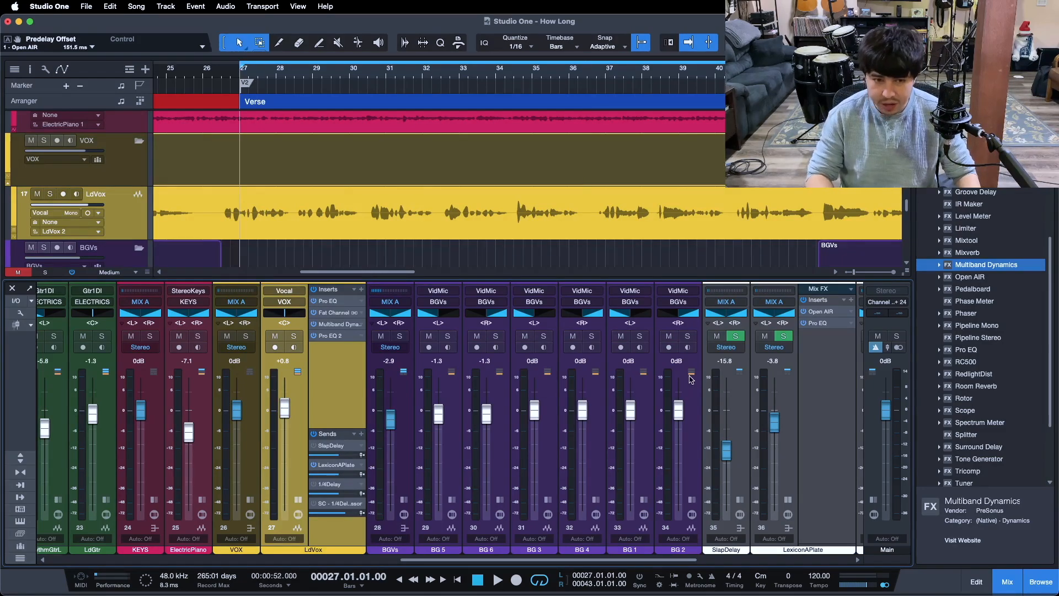
pyautogui.click(293, 336)
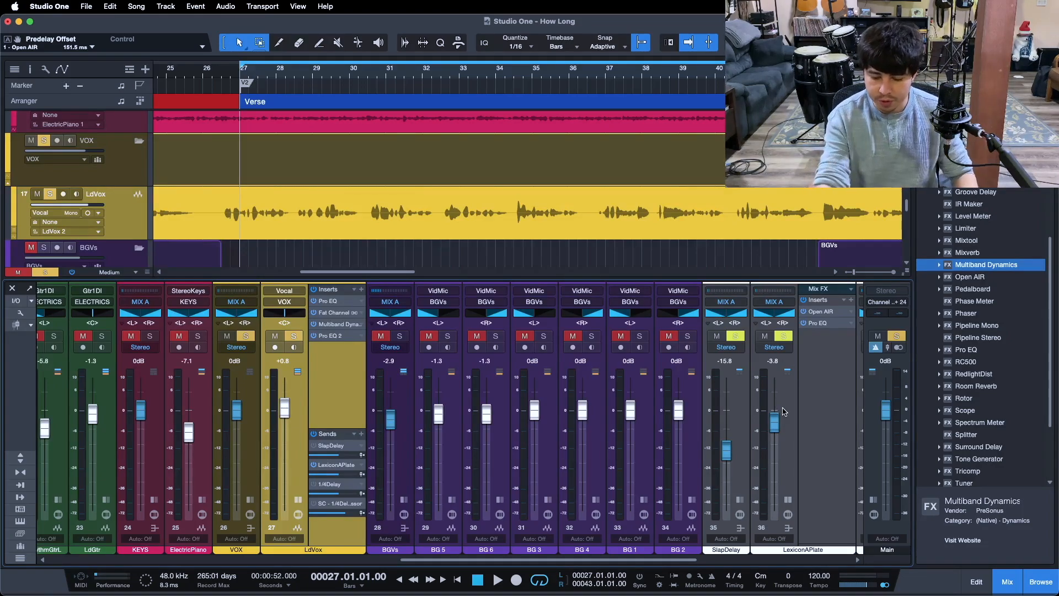
pyautogui.press('space')
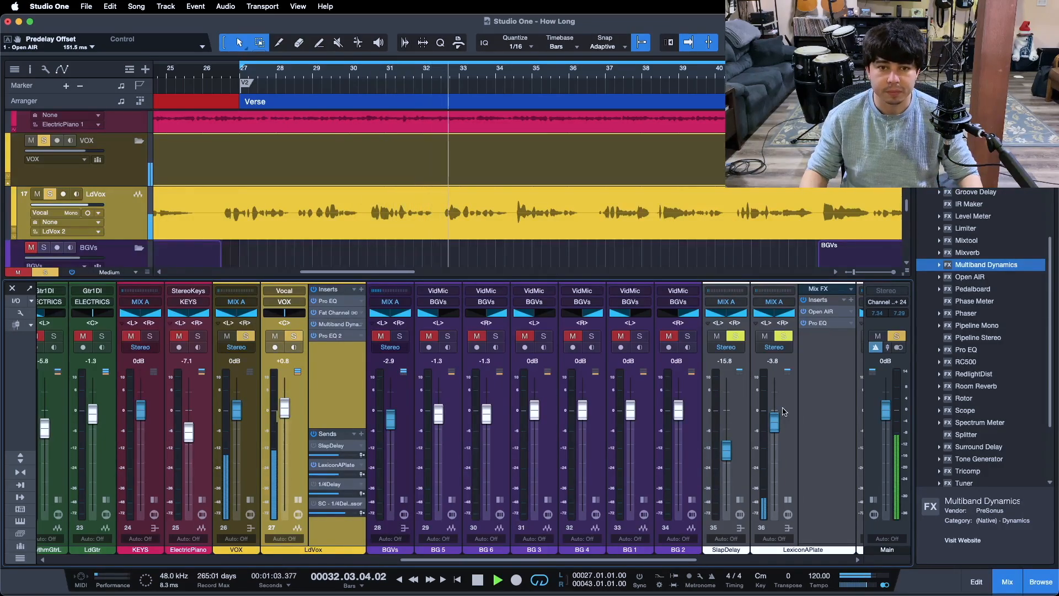
pyautogui.moveTo(567, 560); pyautogui.dragTo(592, 560)
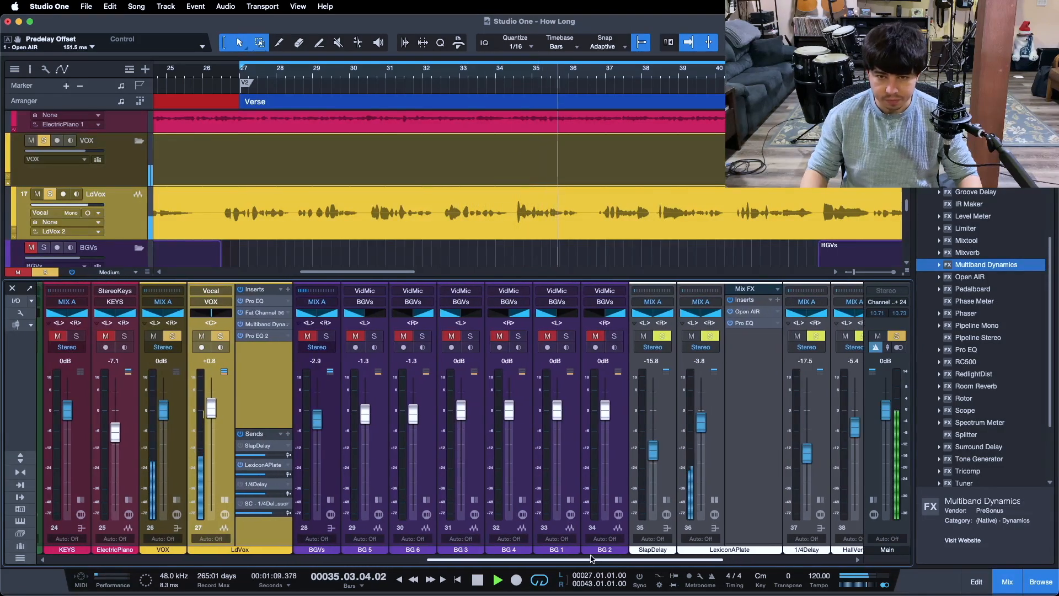
pyautogui.press('space')
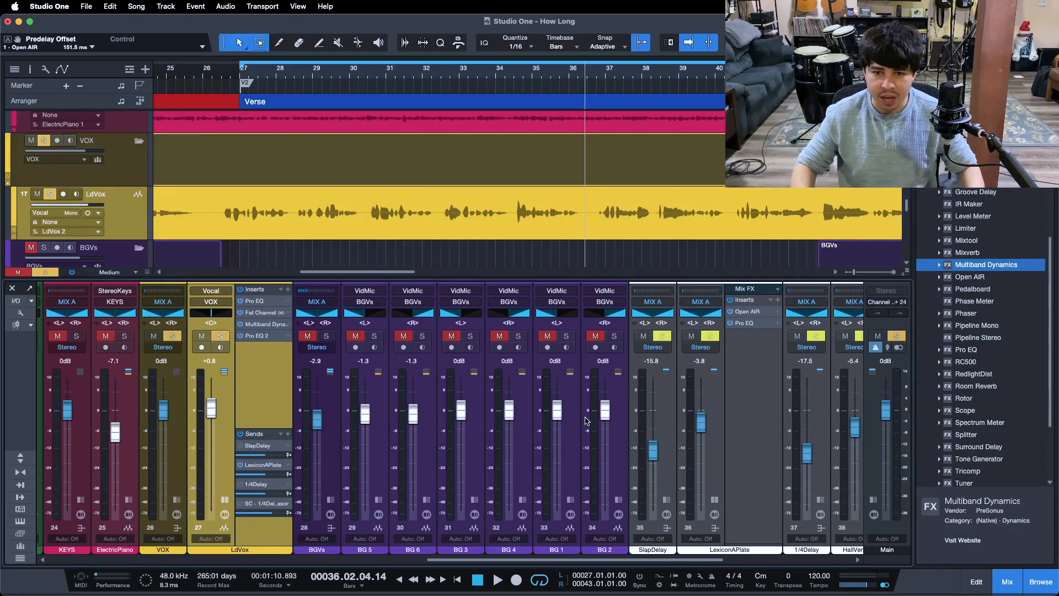
# Unsolo the LdVox channel, return the playhead to the verse start and save the song.
pyautogui.press('s')
pyautogui.press('KP_0')
pyautogui.press('super+s')
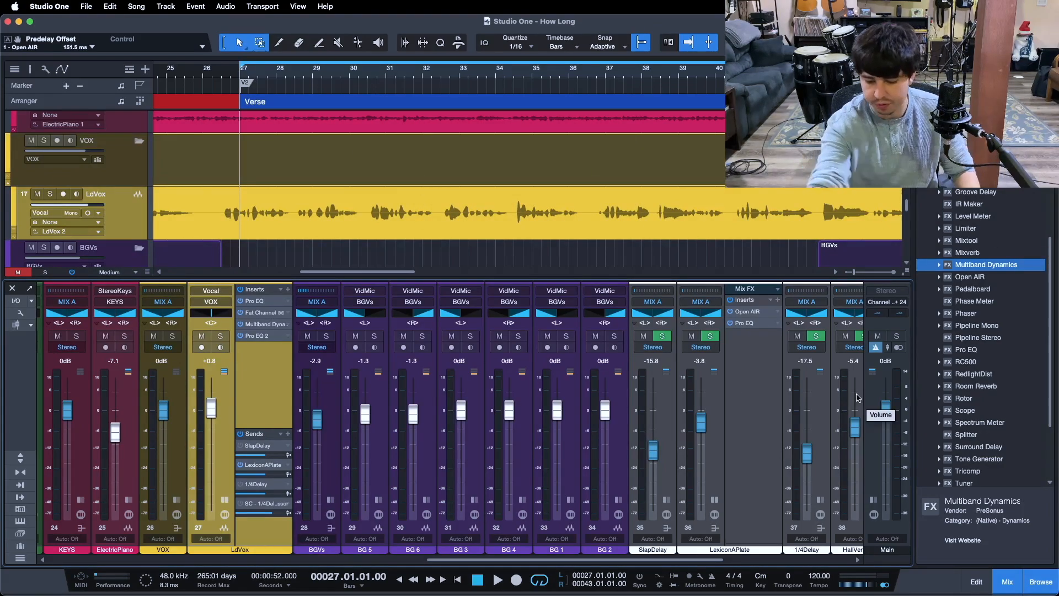
# Play the full mix, try the LexiconAPlate fader at -3.3 dB, set it back to -3.8 dB and stop playback.
pyautogui.press('space')
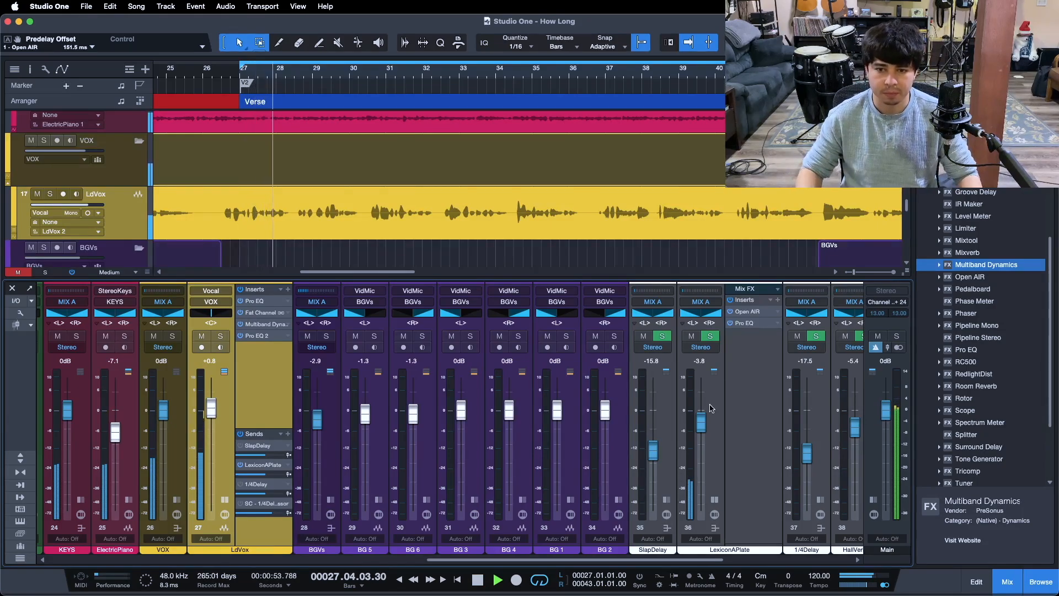
pyautogui.moveTo(701, 422); pyautogui.dragTo(702, 421)
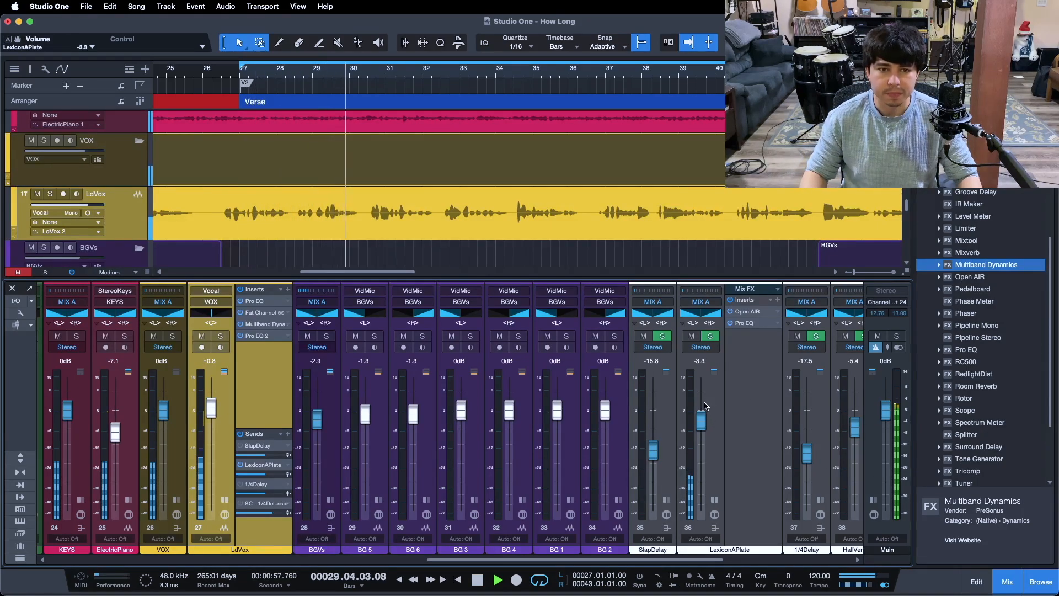
pyautogui.moveTo(704, 415); pyautogui.dragTo(704, 417)
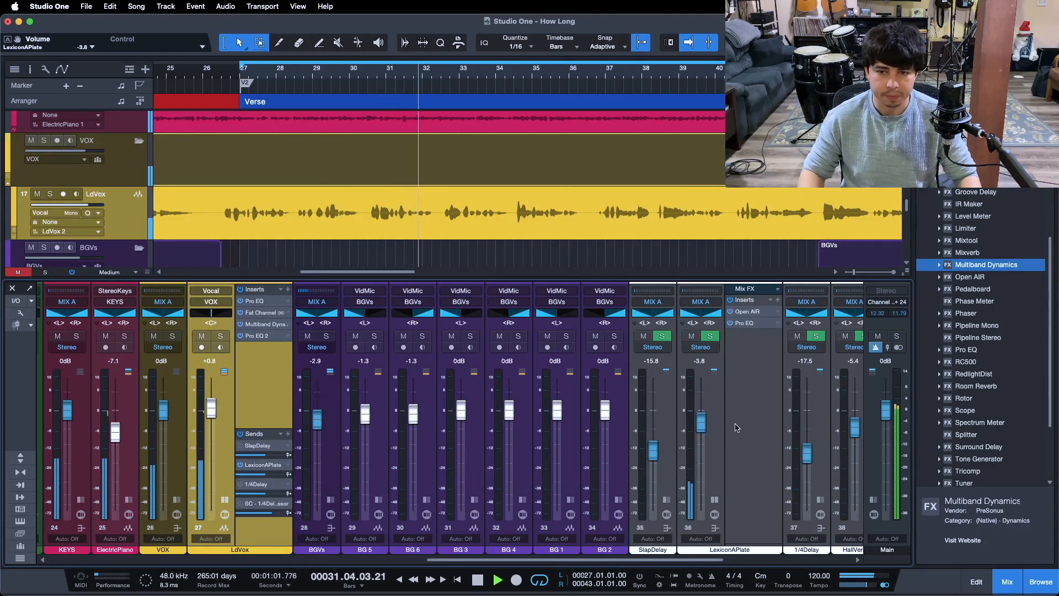
pyautogui.click(708, 460)
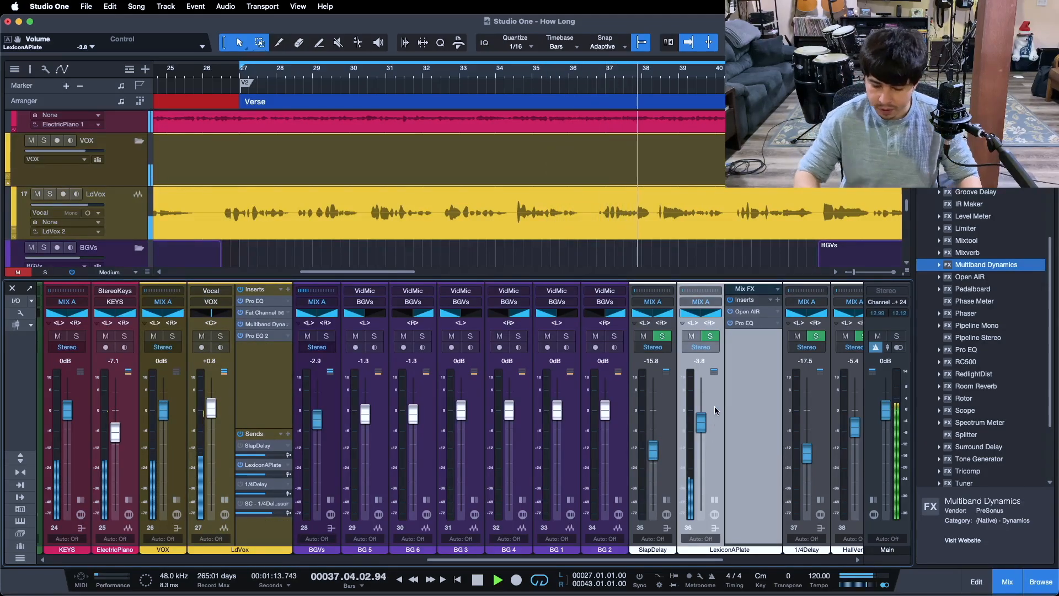
pyautogui.press('space')
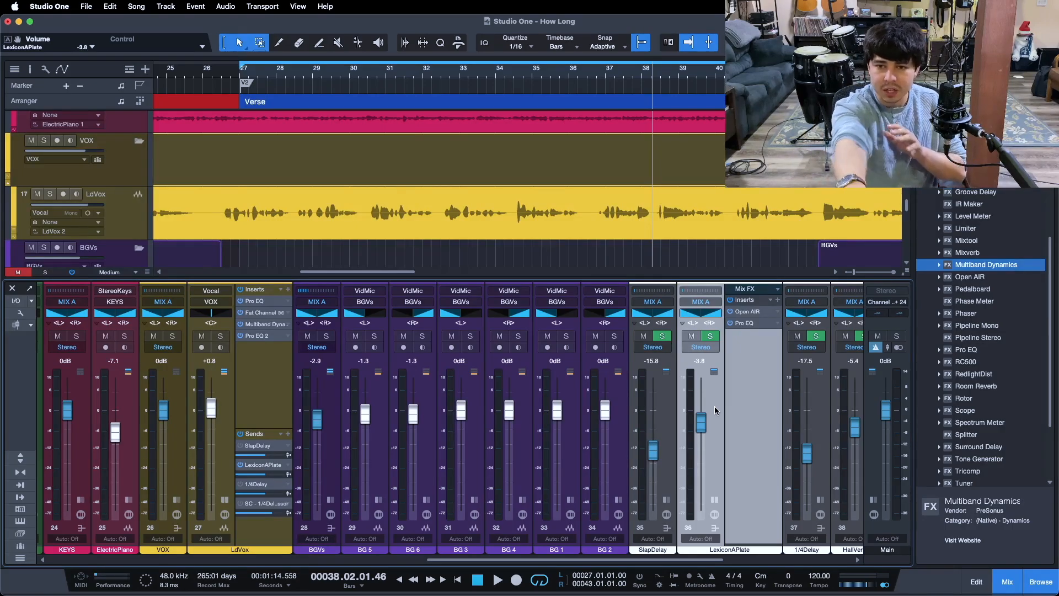
# Open the Open AIR reverb on LexiconAPlate, try resetting its pre-delay to 0.00 ms and undo the reset.
pyautogui.click(749, 311)
pyautogui.doubleClick(307, 453)
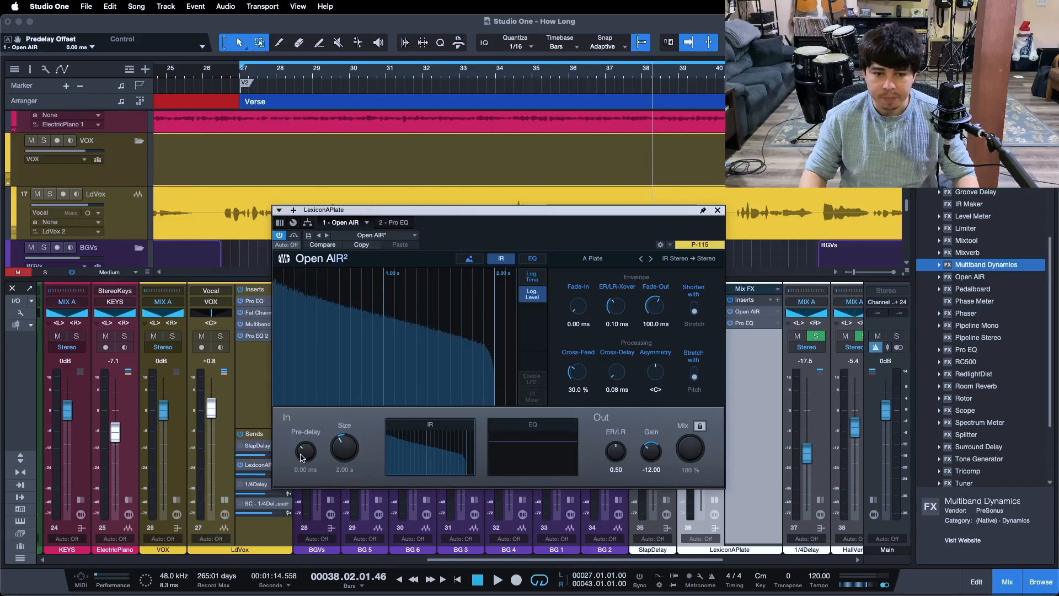
pyautogui.keyDown('super'); pyautogui.click(308, 448); pyautogui.keyUp('super')
pyautogui.doubleClick(307, 449)
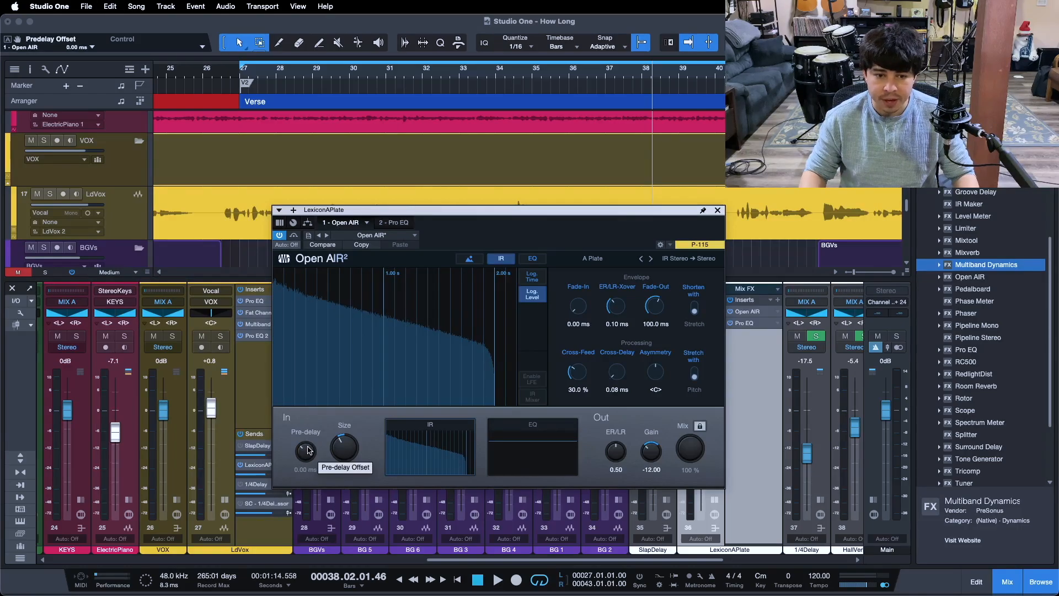
pyautogui.press('super+z')
# Return the playhead to the verse start, save the song and play the LdVox channel soloed.
pyautogui.press('KP_1')
pyautogui.press('super+s')
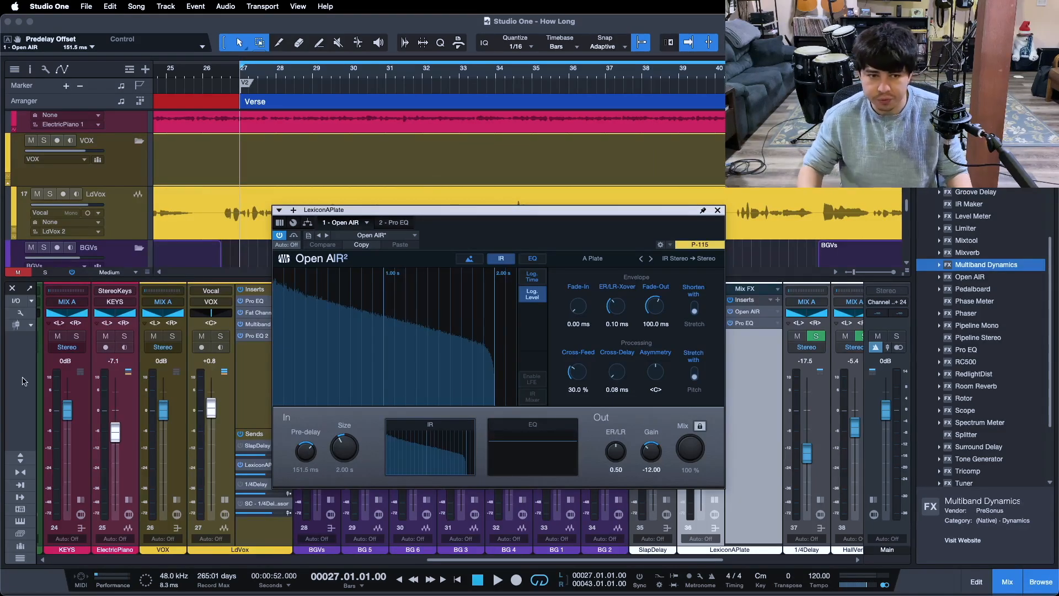
pyautogui.click(222, 337)
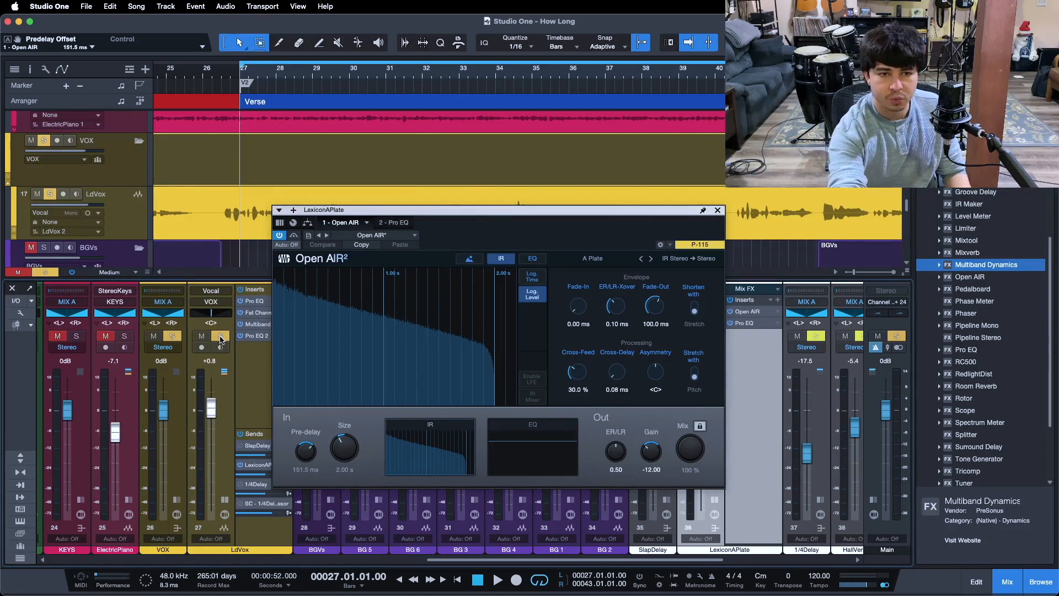
pyautogui.press('space')
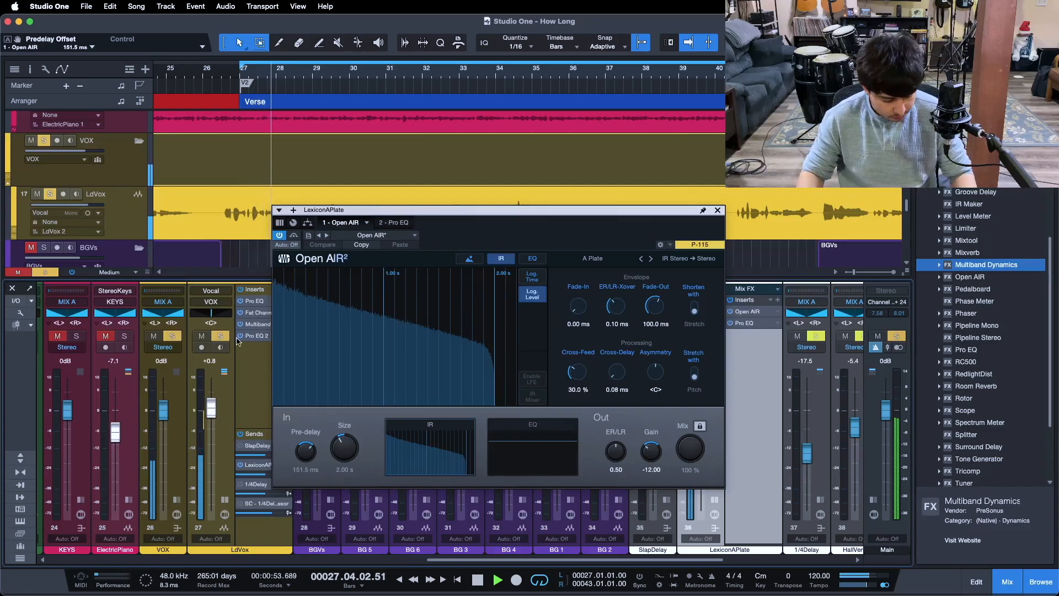
# Compare the reverb pre-delay at 0.00 ms and 151.5 ms on the soloed vocal, finish on 151.5 ms and stop playback.
pyautogui.doubleClick(305, 451)
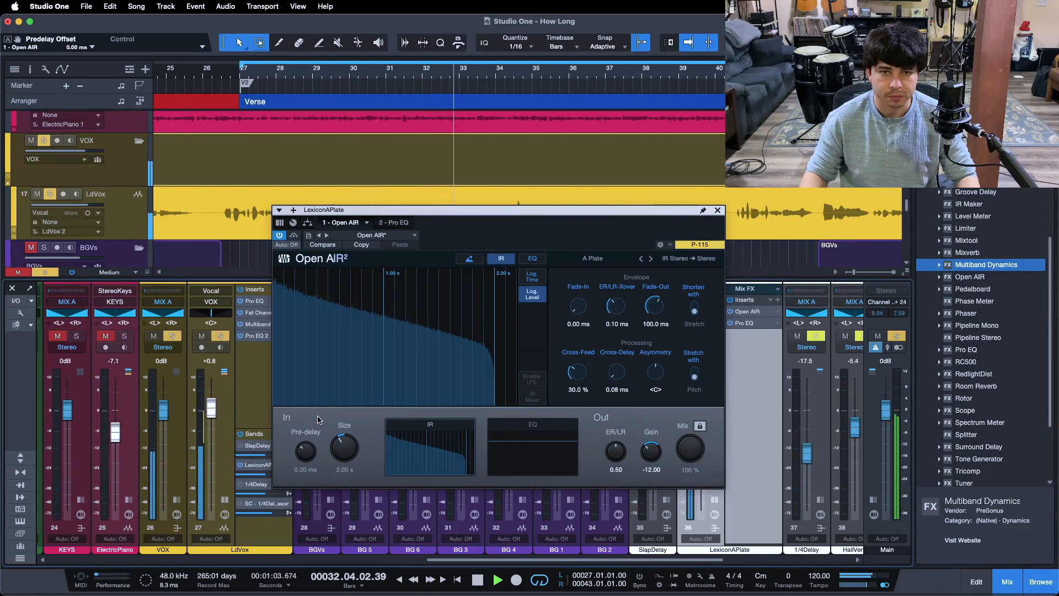
pyautogui.press('super+z')
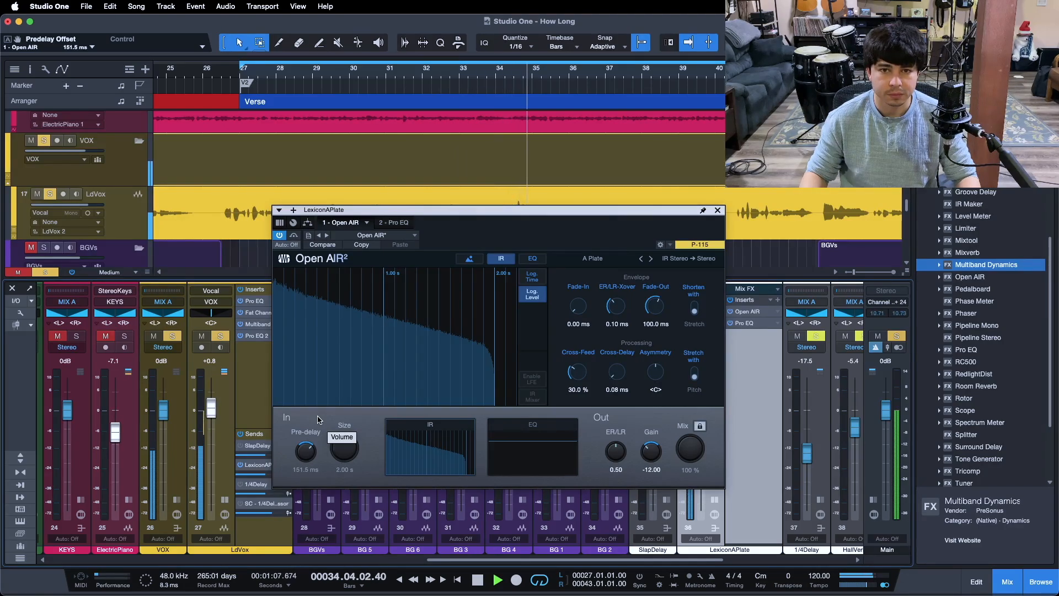
pyautogui.press('super+shift+z')
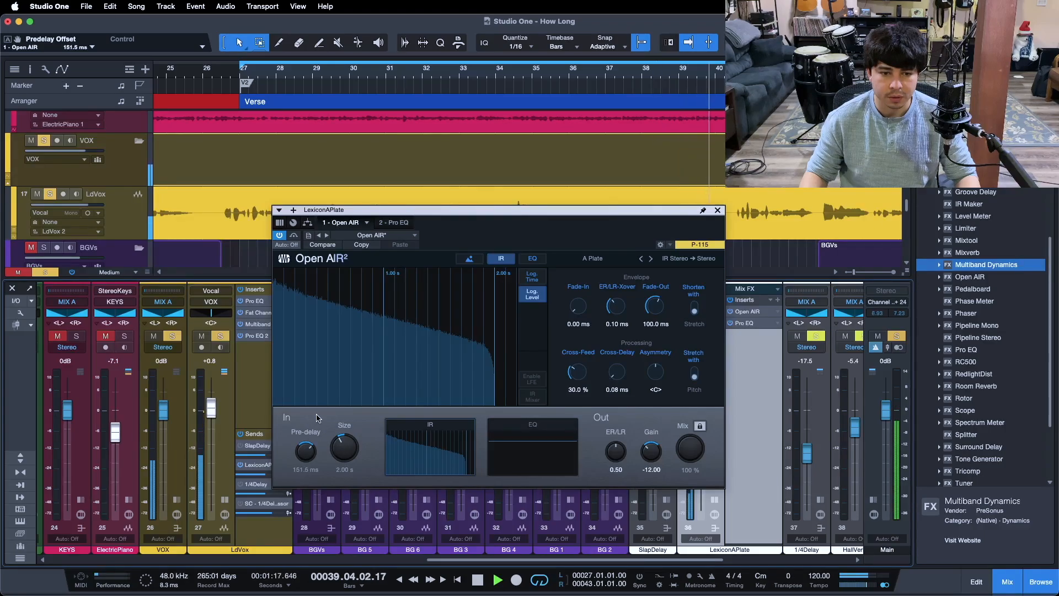
pyautogui.press('super+z')
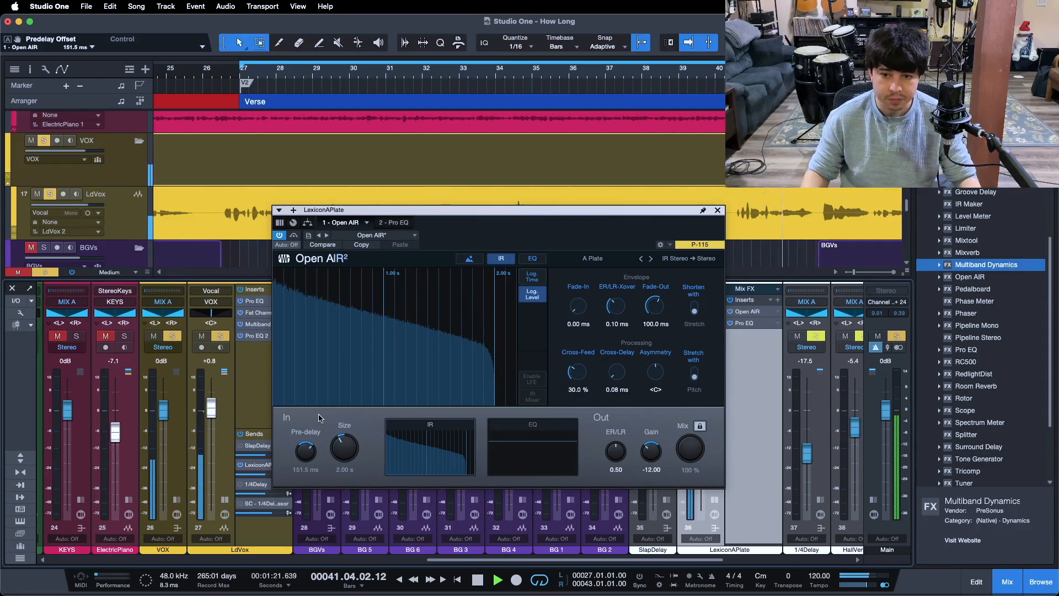
pyautogui.press('space')
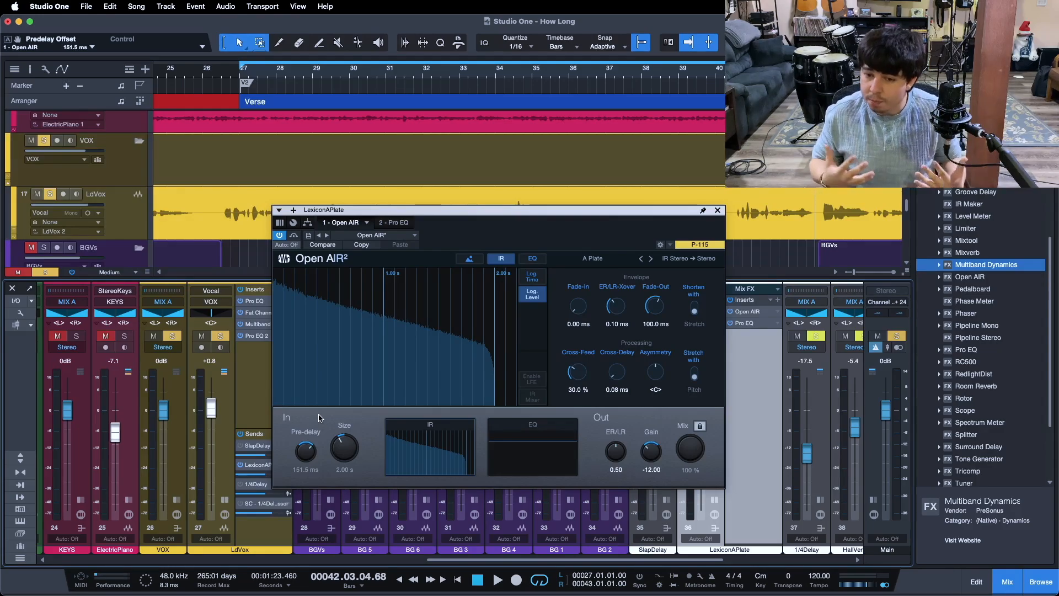
# Unsolo the LdVox channel, save the song and play the full mix from the verse start.
pyautogui.moveTo(562, 249); pyautogui.dragTo(520, 216)
pyautogui.hotkey('shift', 's')
pyautogui.press('KP_1')
pyautogui.press('super+s')
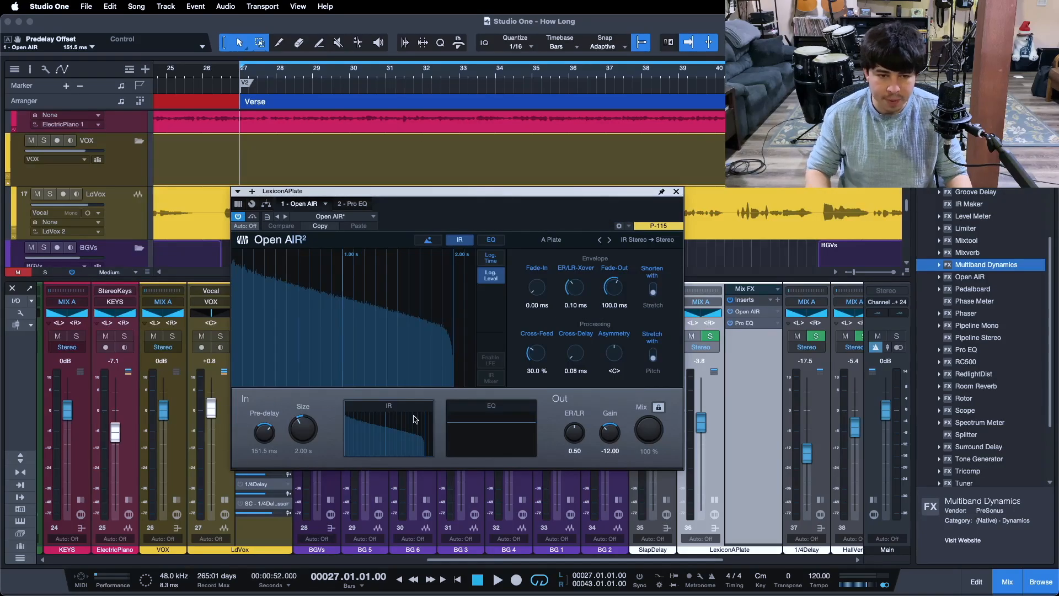
pyautogui.press('space')
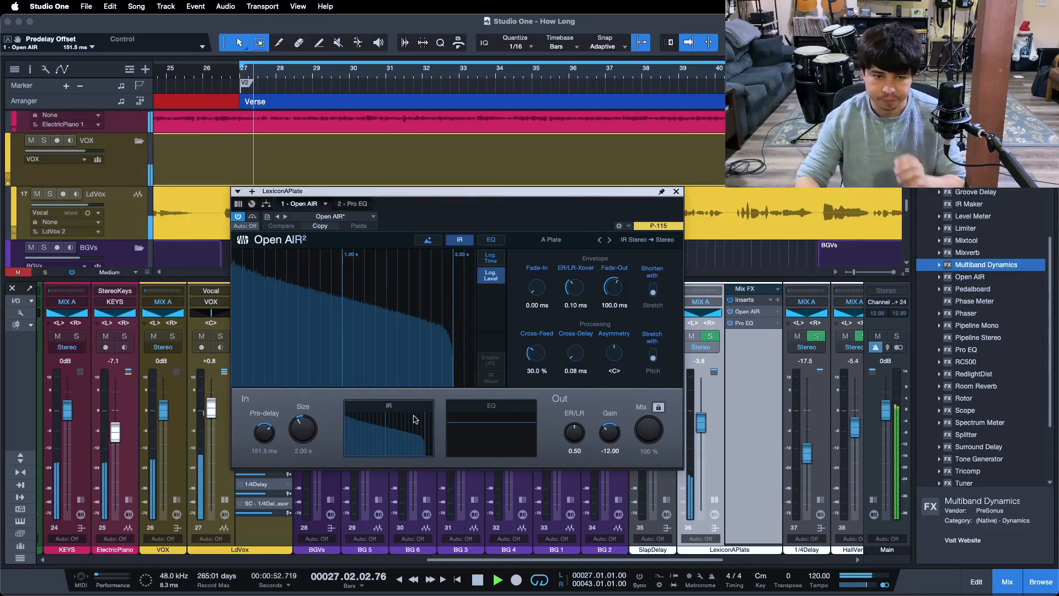
# Compare the reverb pre-delay at 0.00 ms and 151.5 ms in the full mix, finish on 151.5 ms and stop playback.
pyautogui.doubleClick(262, 435)
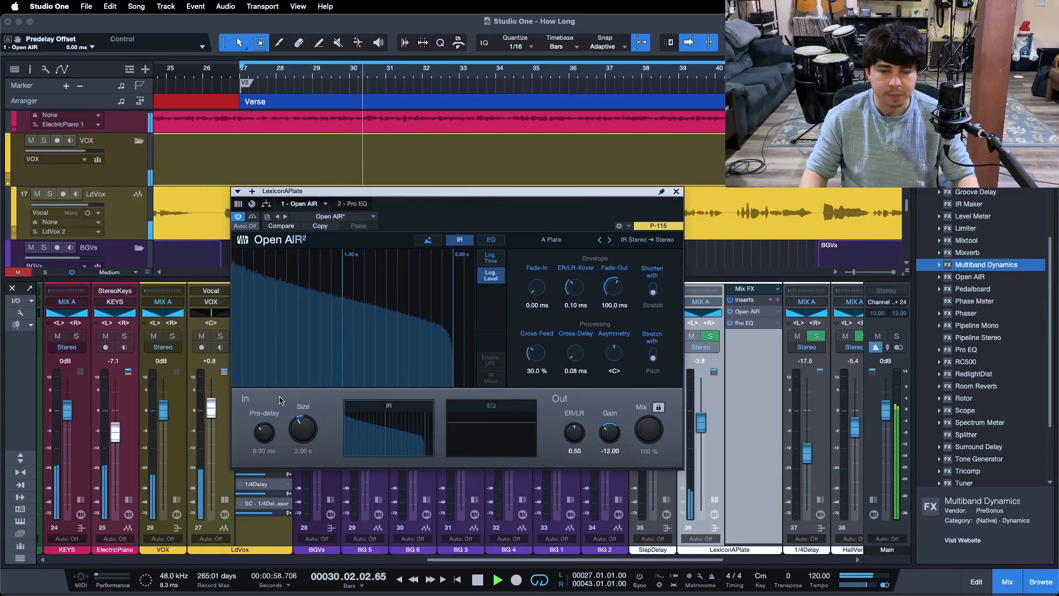
pyautogui.press('super+z')
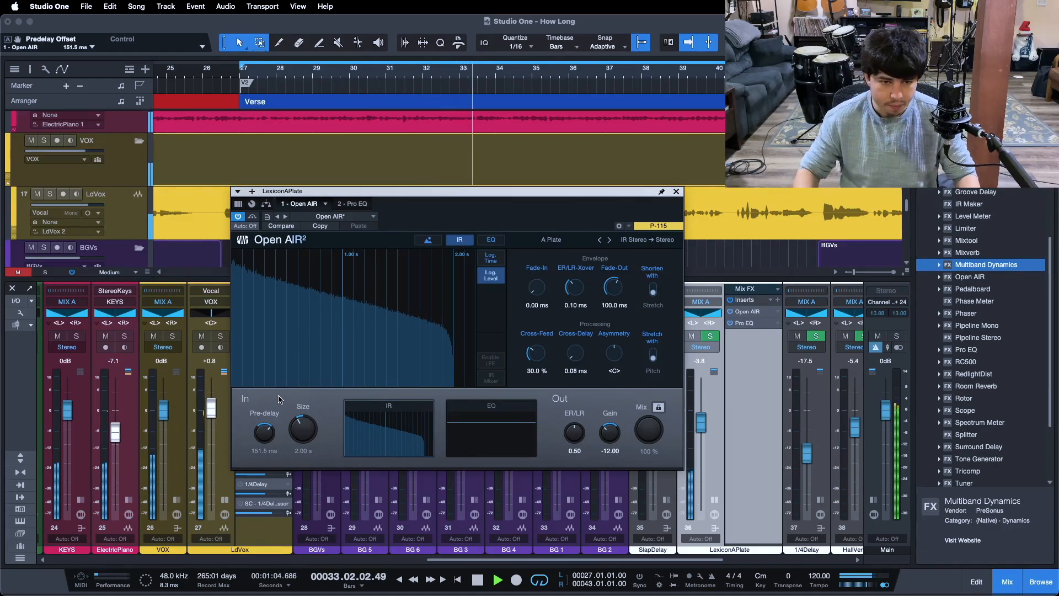
pyautogui.press('super+shift+z')
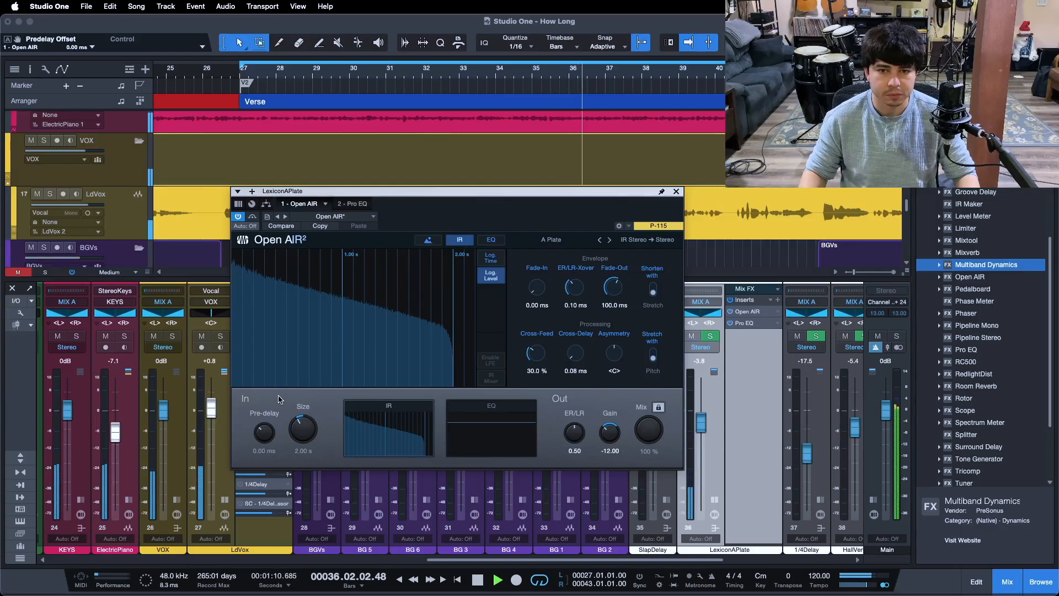
pyautogui.press('super+z')
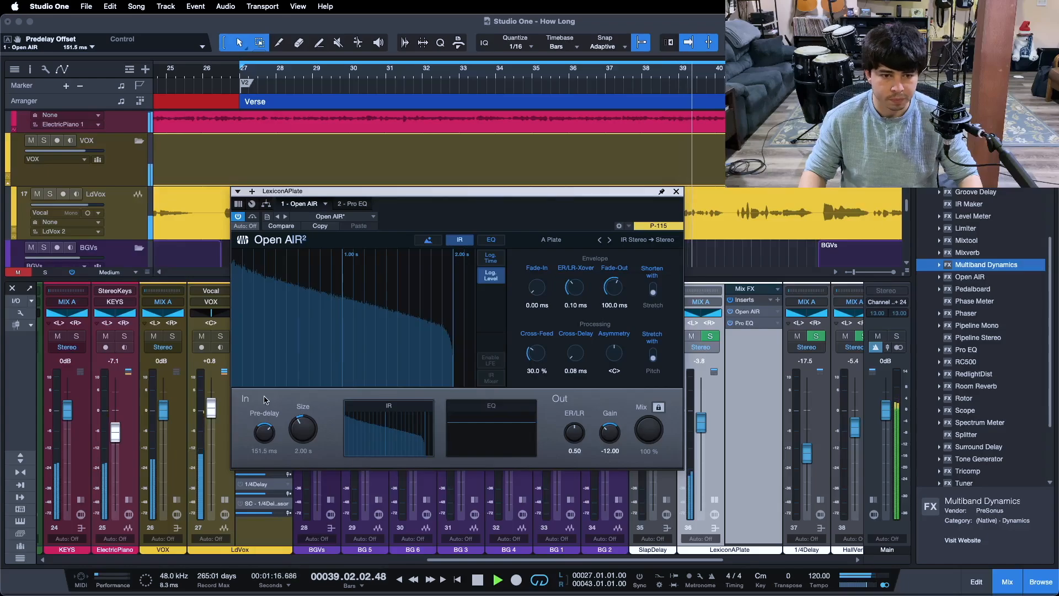
pyautogui.press('super+z')
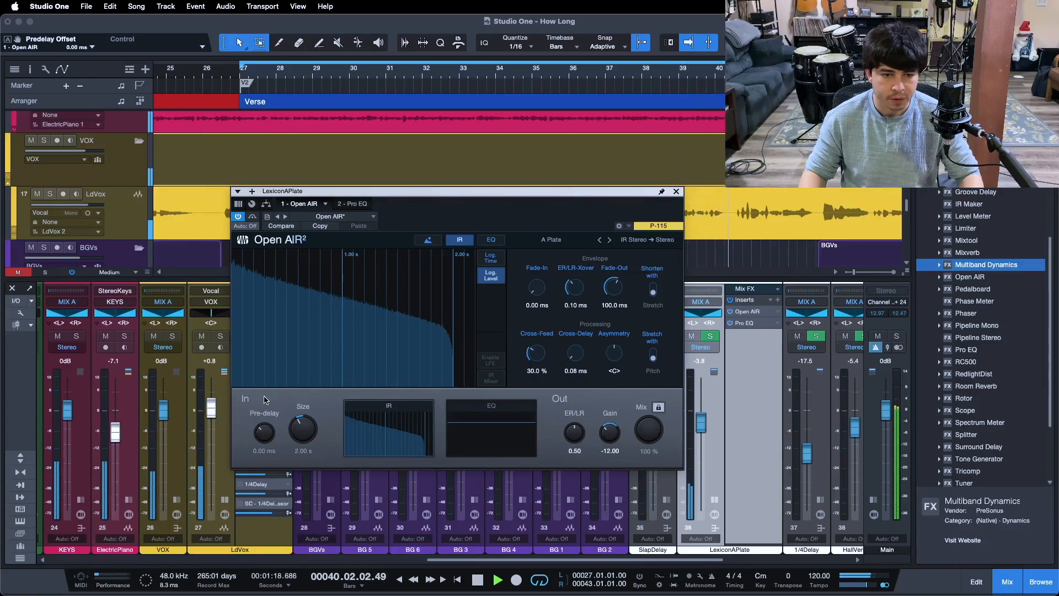
pyautogui.moveTo(512, 210); pyautogui.dragTo(561, 218)
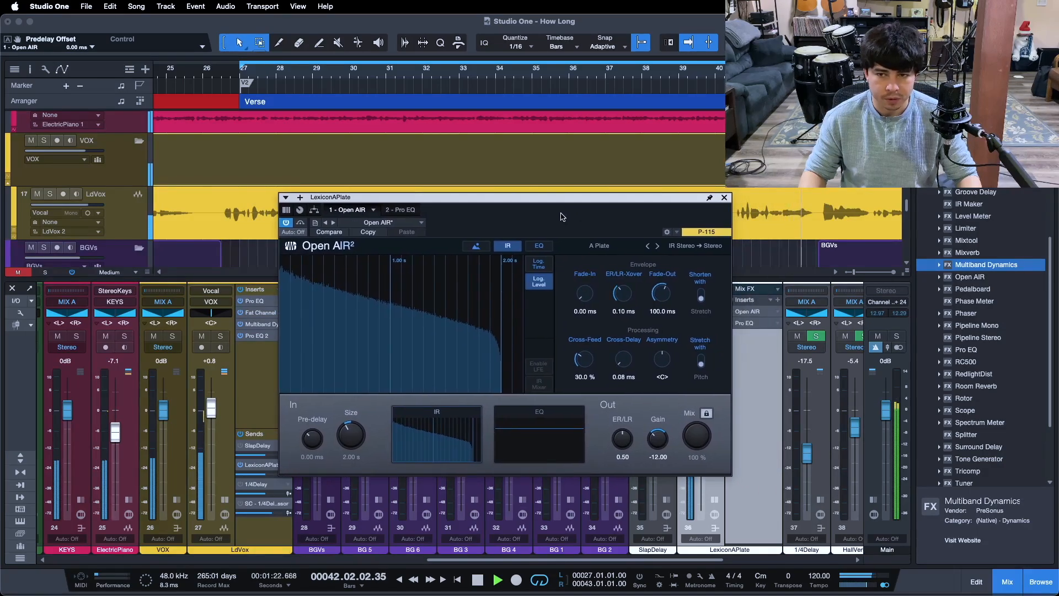
pyautogui.press('super+shift+z')
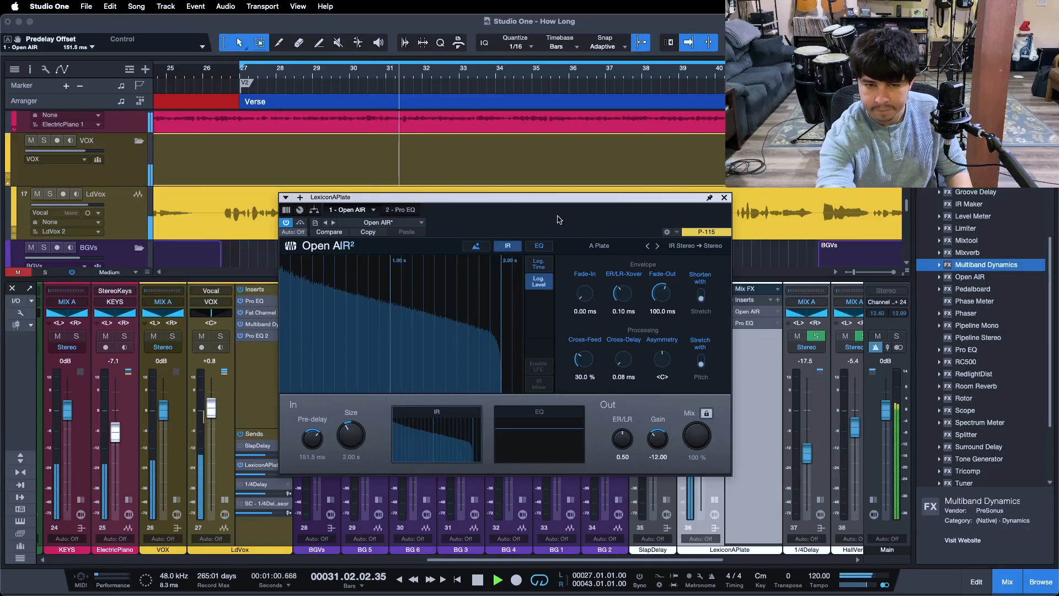
pyautogui.press('space')
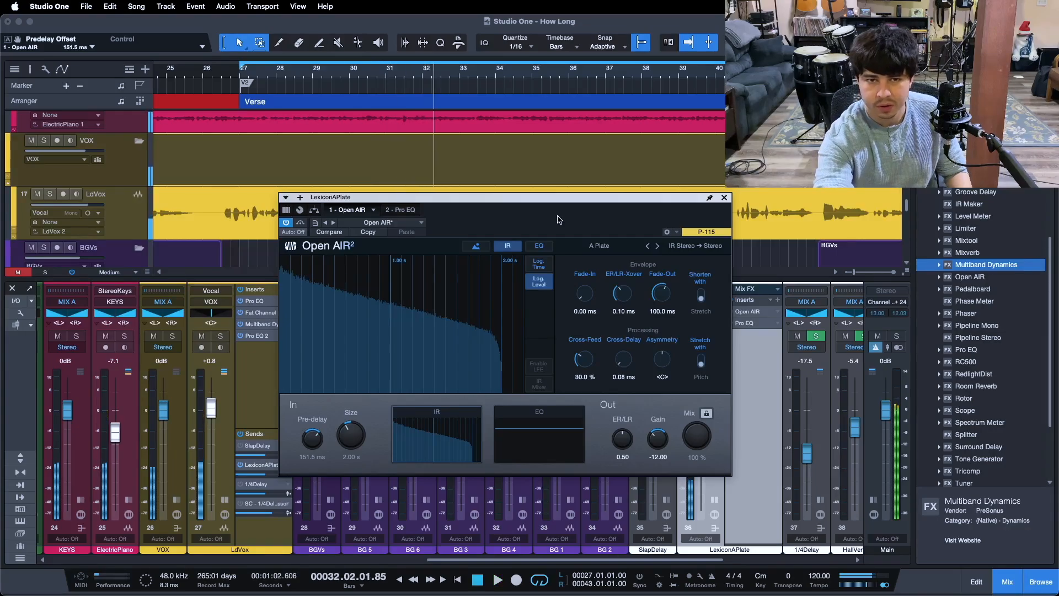